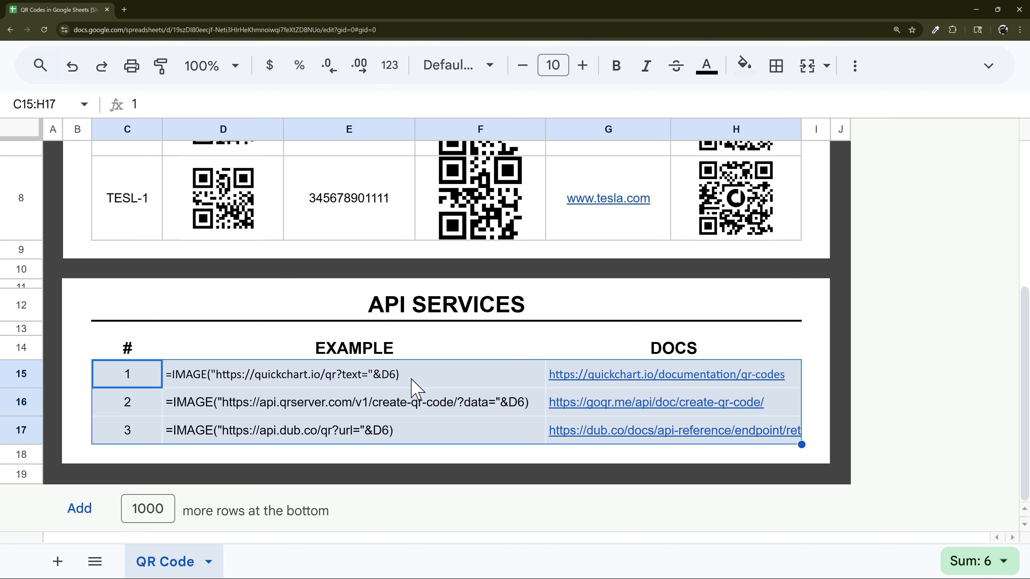
Examine the IMAGE formula of the first SKU QR code in cell D6, highlighting its quoted QuickChart URL
scroll(299, 384, "up", 6)
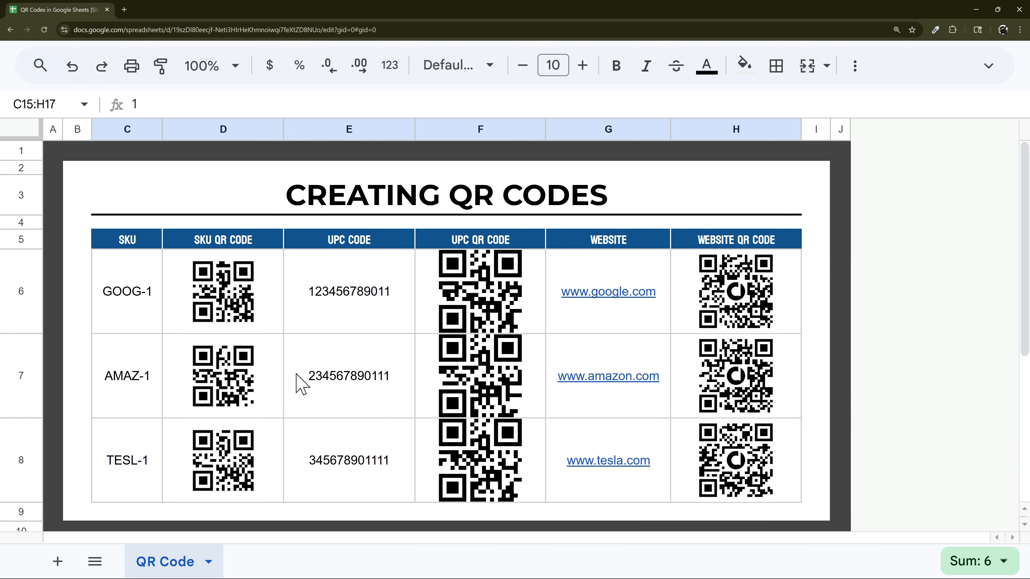
left_click(225, 290)
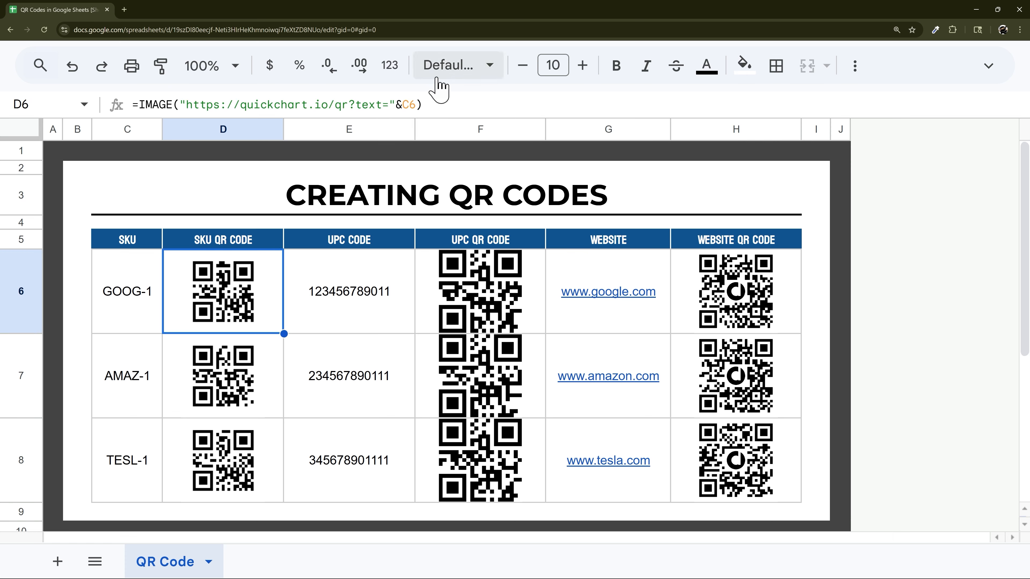
left_click_drag(456, 101, 131, 102)
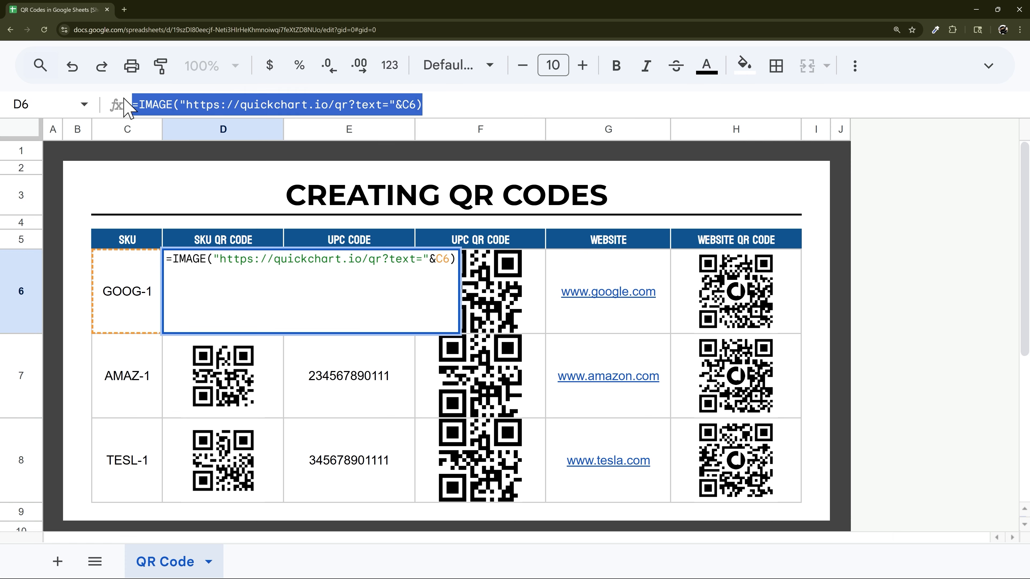
left_click_drag(395, 105, 180, 105)
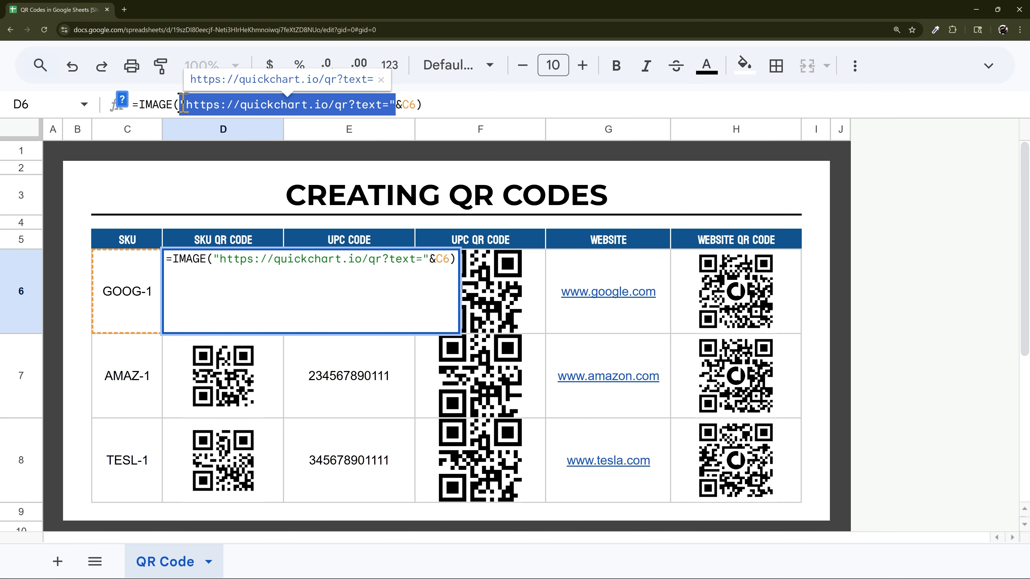
key("Escape")
Examine the QuickChart and qrserver example formulas in rows 15 and 16 of the API Services table, leaving them unedited
scroll(269, 368, "down", 5)
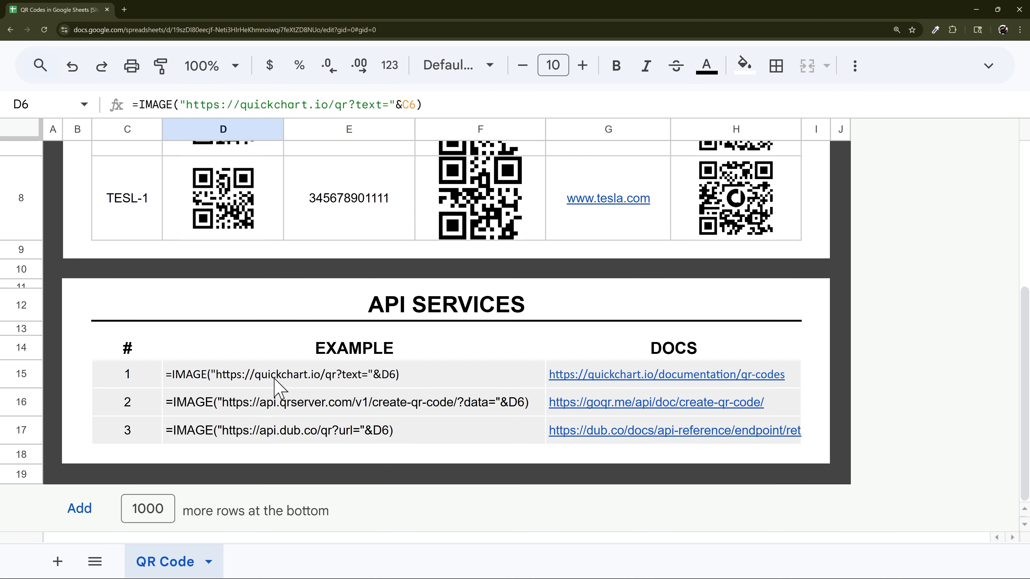
left_click(276, 383)
triple_click(215, 367)
left_click_drag(217, 370, 365, 371)
double_click(229, 401)
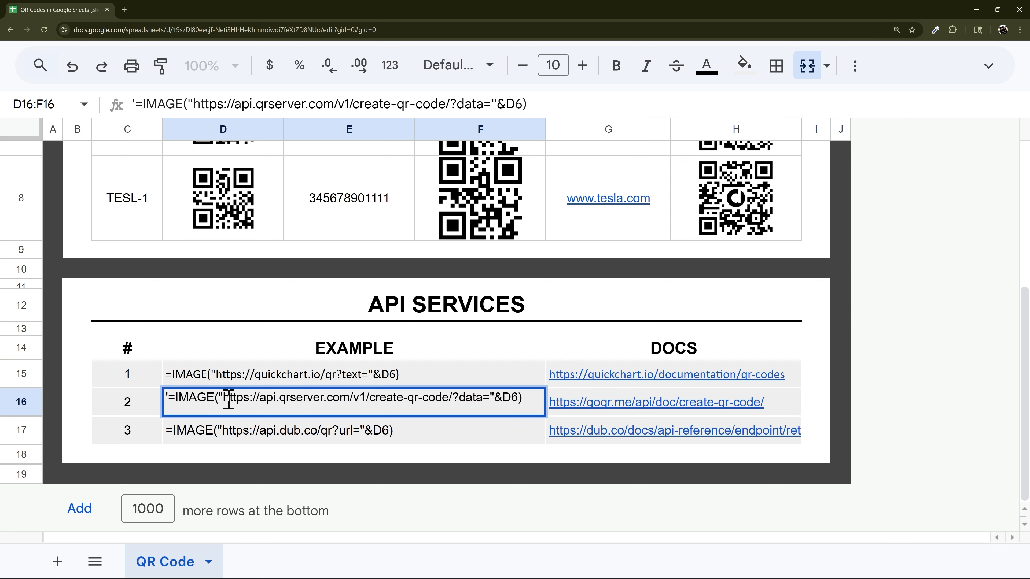
left_click_drag(230, 400, 497, 404)
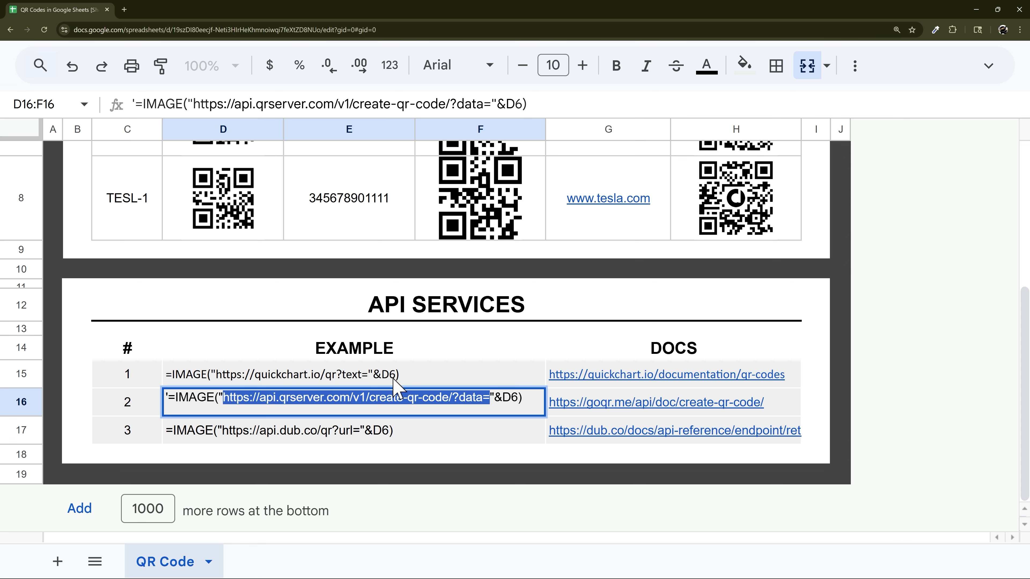
double_click(377, 372)
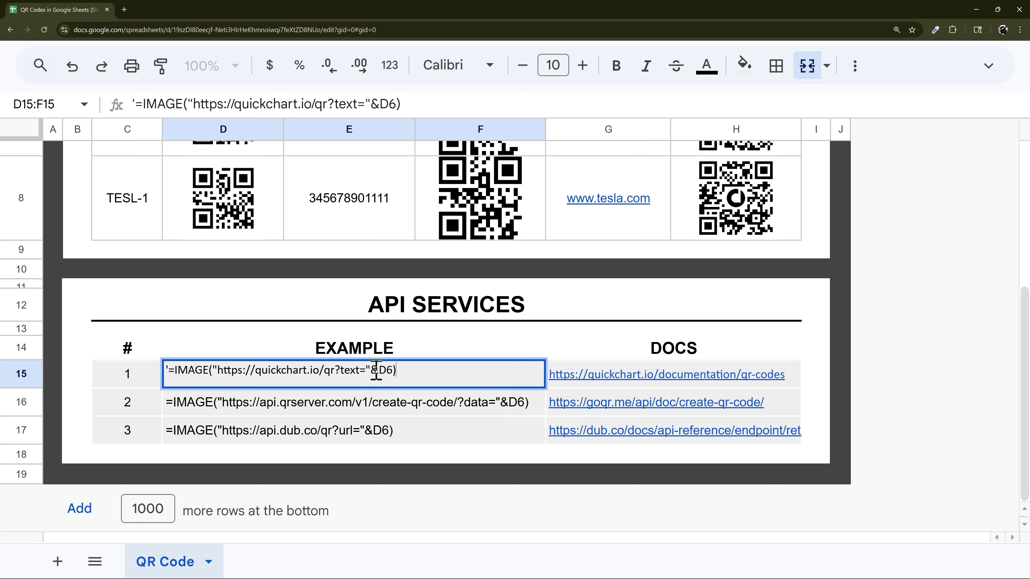
key("Escape")
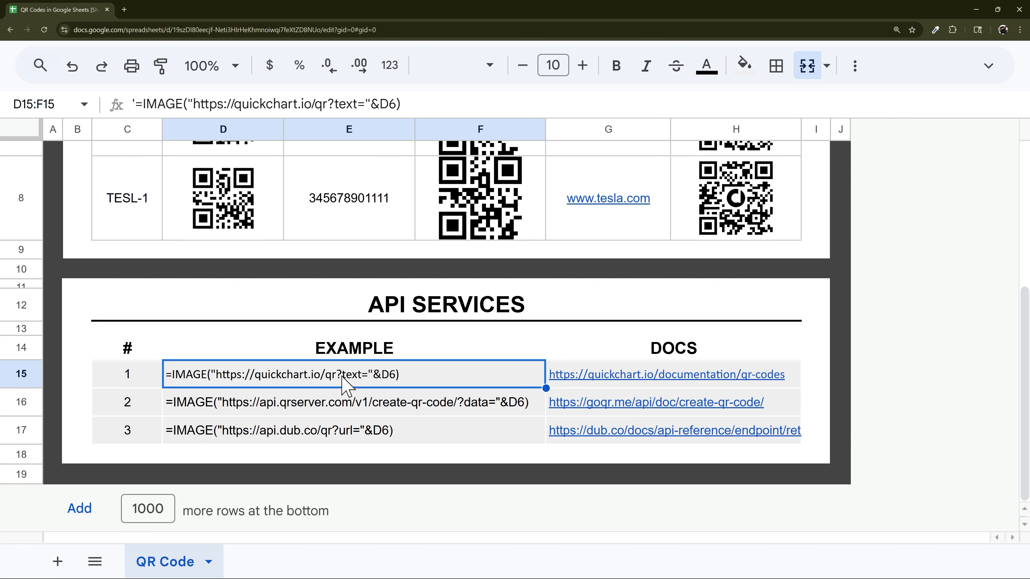
Inspect the quoted URL part inside the formula of cell D6 again, and leave the cell without changes
scroll(345, 387, "up", 5)
left_click(245, 269)
double_click(271, 264)
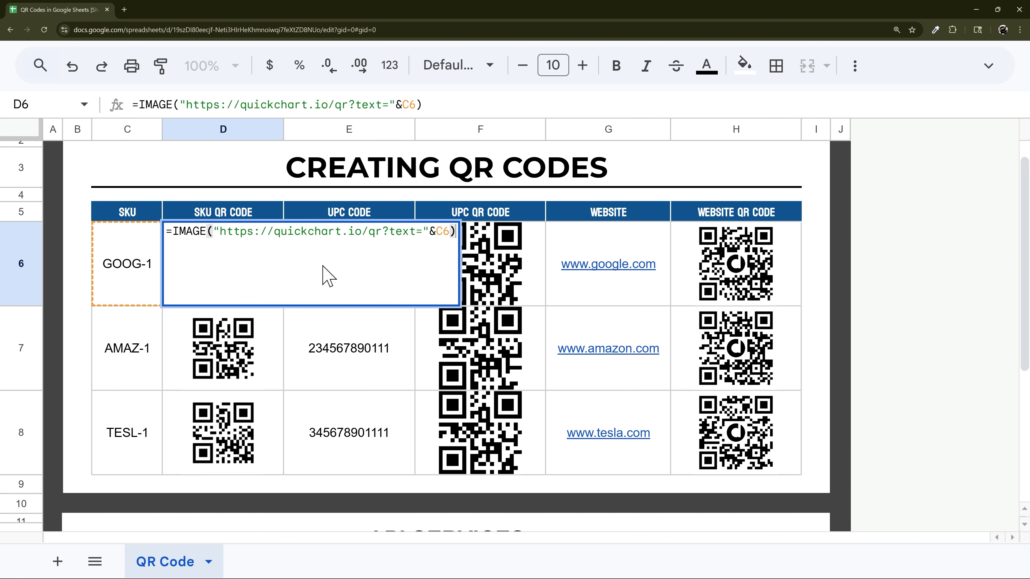
mouse_move(220, 232)
left_mouse_down()
mouse_move(427, 234)
mouse_move(214, 233)
left_mouse_up()
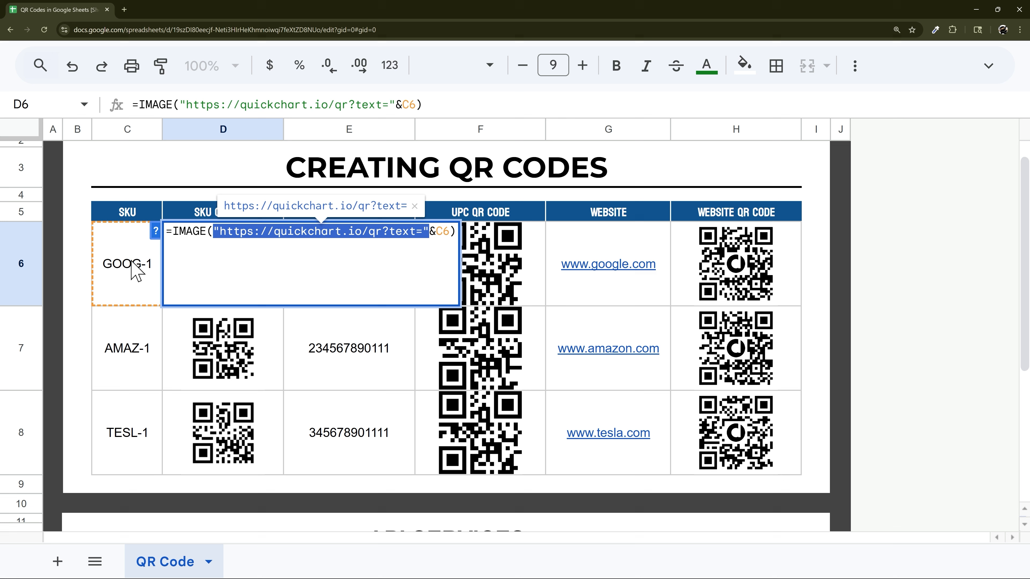
key("Escape")
Inspect the cell references at the end of the UPC formula in F6 and the website formula in H6, without changing them
left_click(475, 246)
left_click_drag(545, 105, 534, 105)
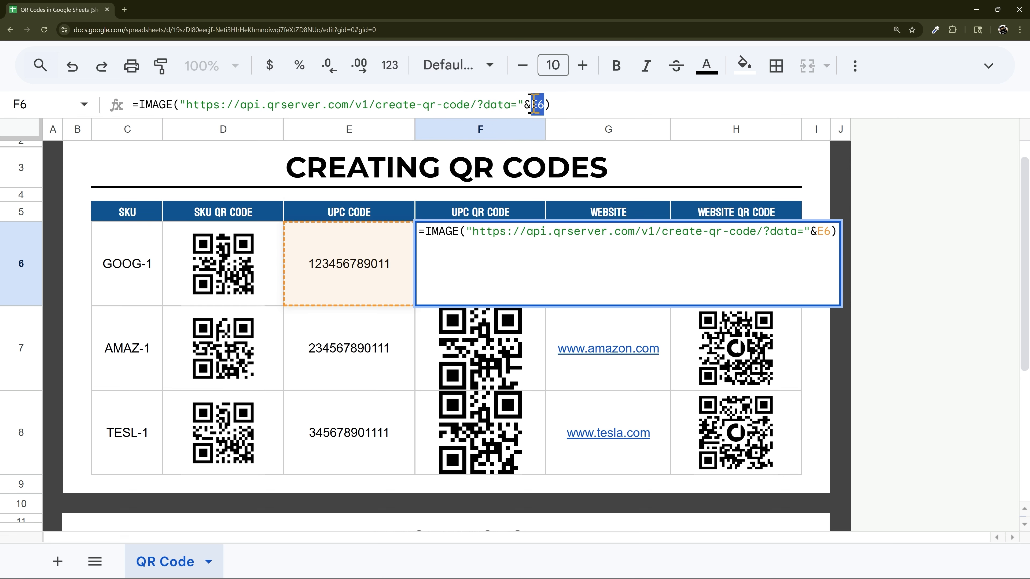
key("Escape")
key("Right")
key("Right")
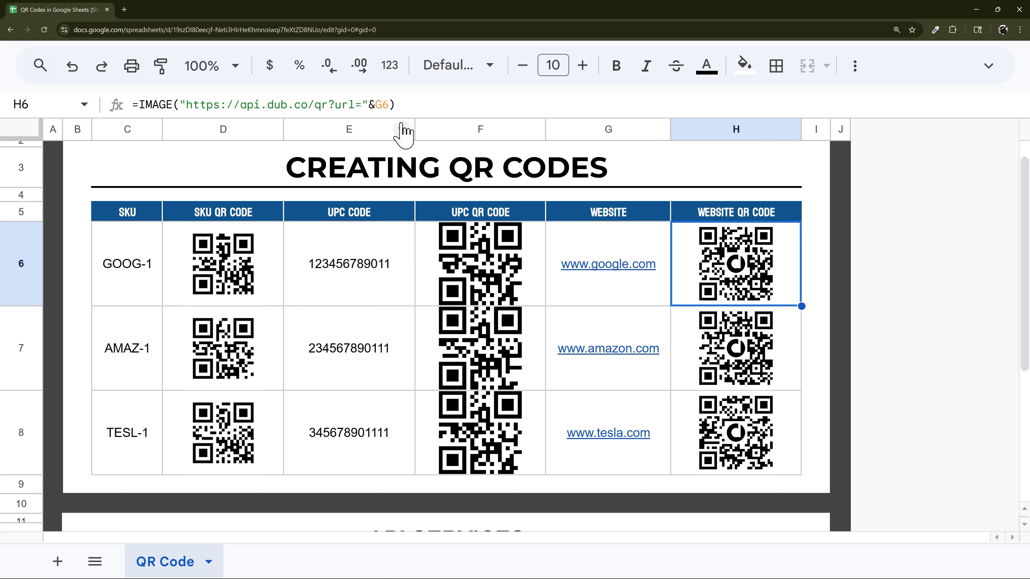
left_click_drag(389, 106, 375, 106)
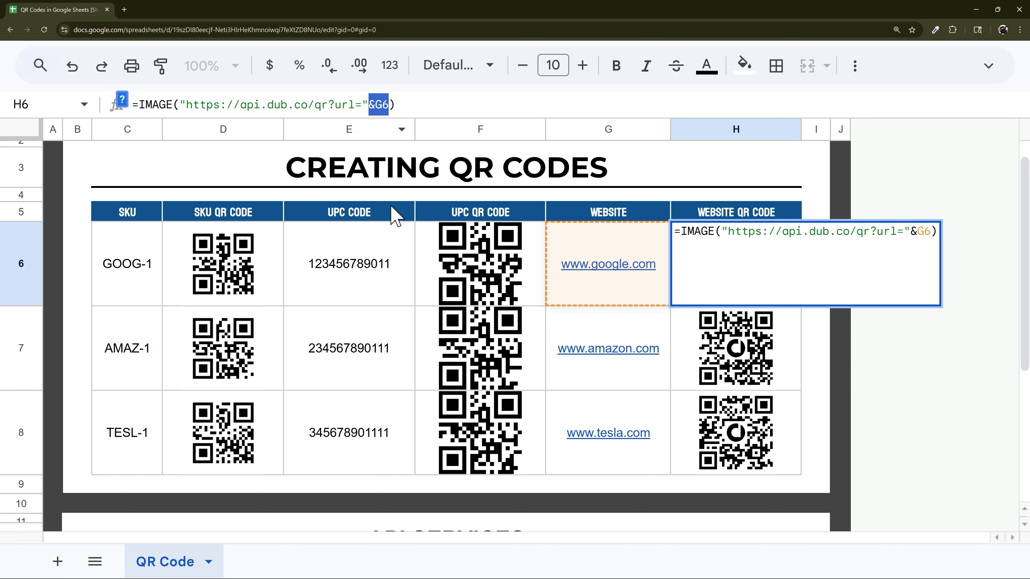
key("Escape")
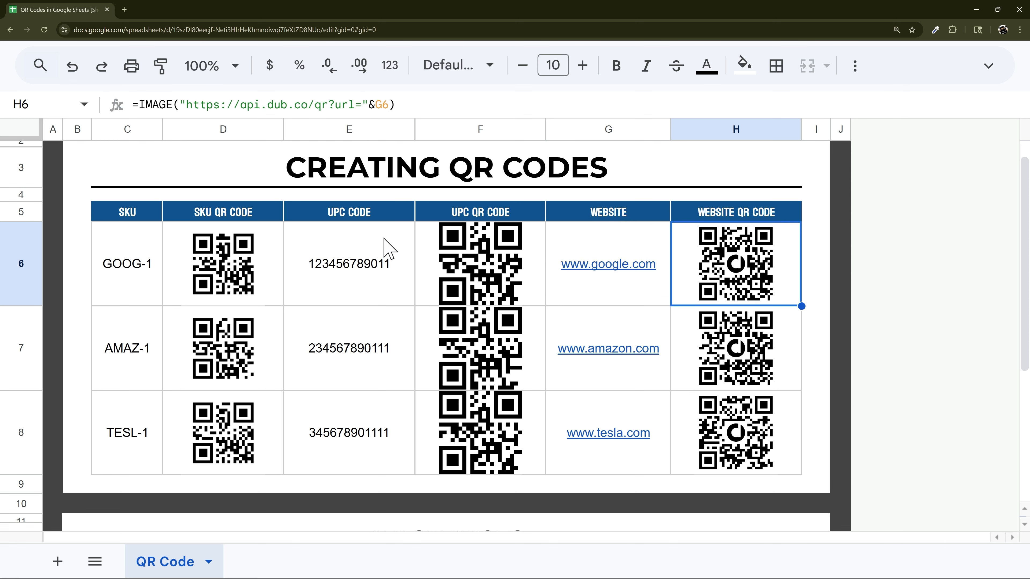
Compare the formulas behind the SKU, UPC and website QR codes with the examples in the API Services table
left_click_drag(276, 264, 227, 430)
scroll(359, 402, "down", 5)
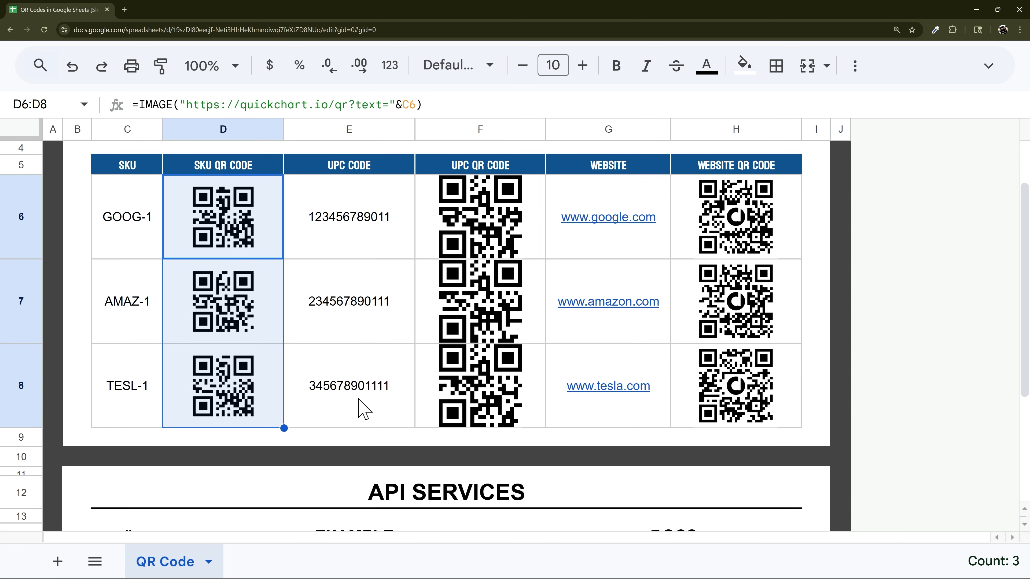
scroll(285, 398, "up", 6)
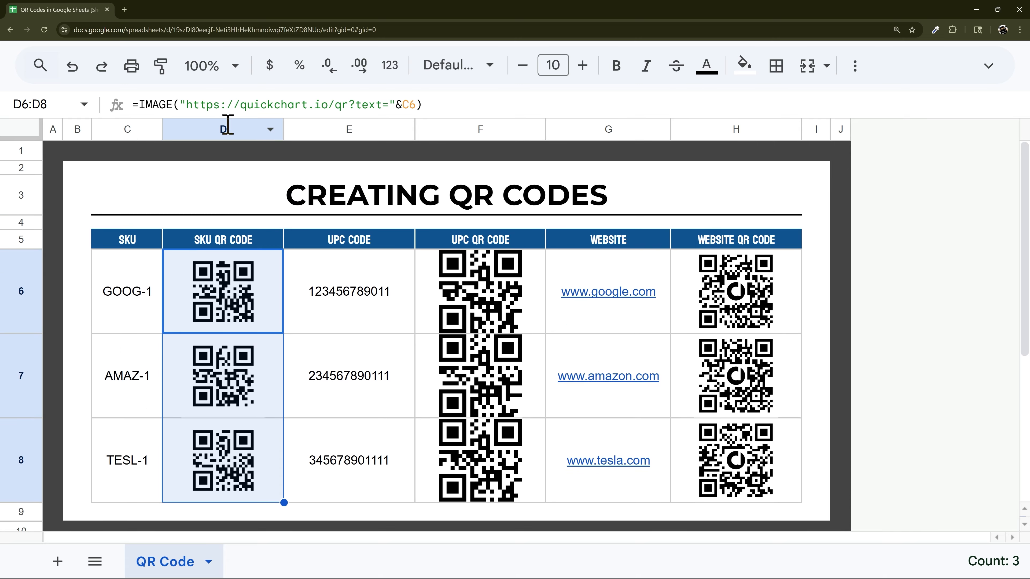
left_click(507, 297)
scroll(495, 324, "down", 5)
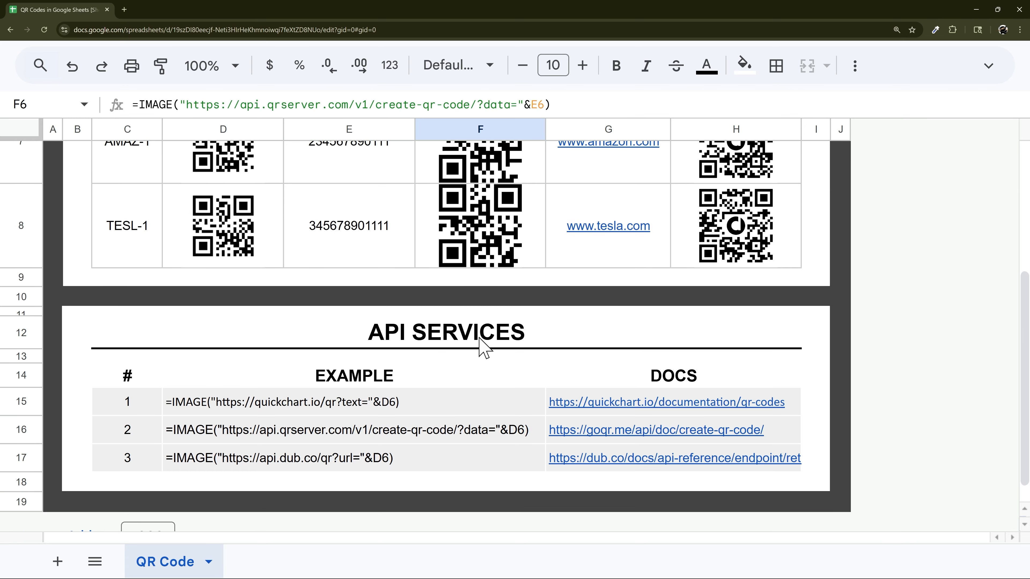
scroll(608, 353, "up", 3)
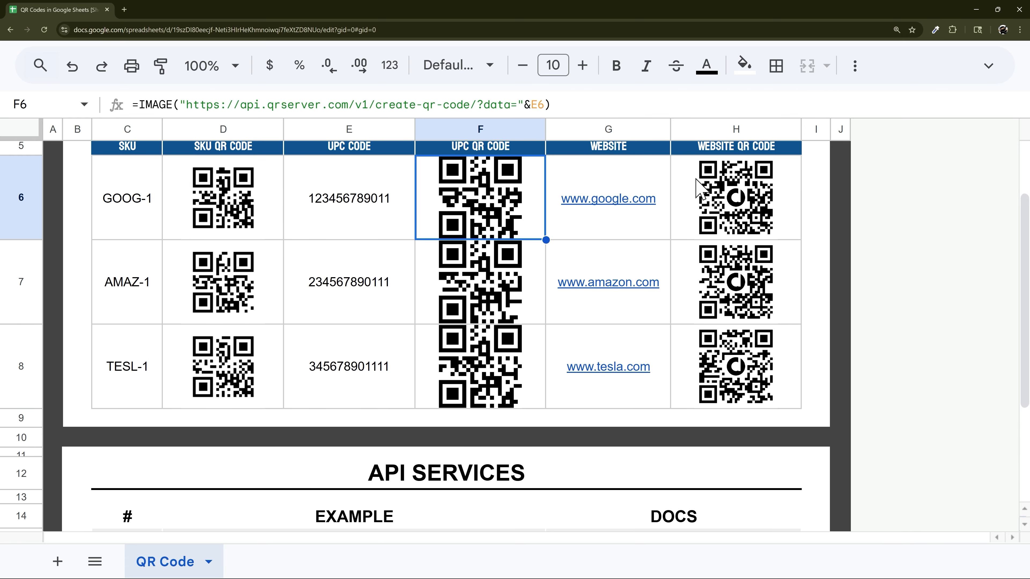
left_click(701, 190)
scroll(645, 276, "down", 2)
scroll(676, 284, "up", 2)
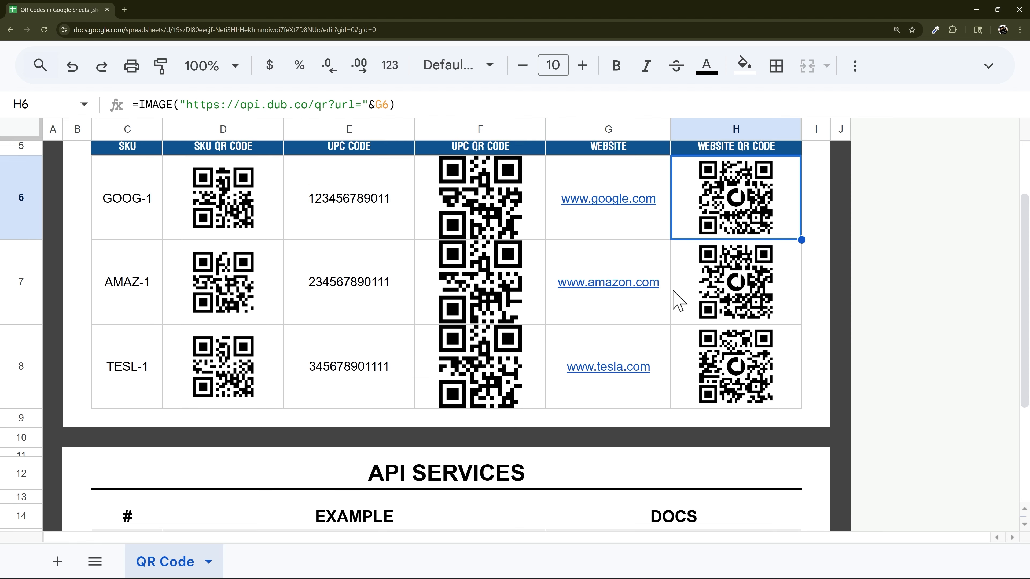
scroll(677, 299, "up", 1)
scroll(666, 309, "up", 1)
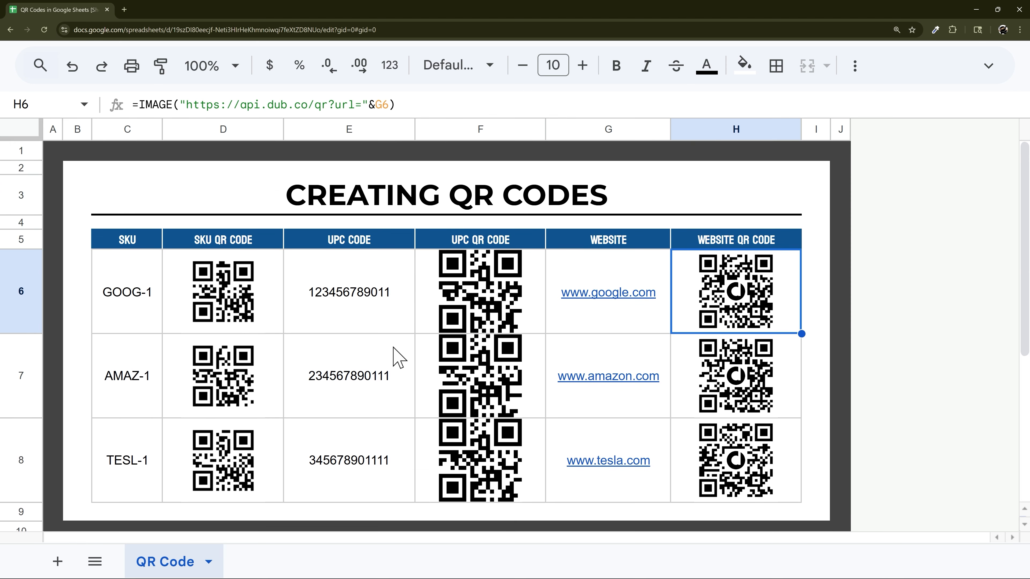
Check the SKU QR code formula in D6 and open the QuickChart documentation link from the API Services table
left_click(211, 282)
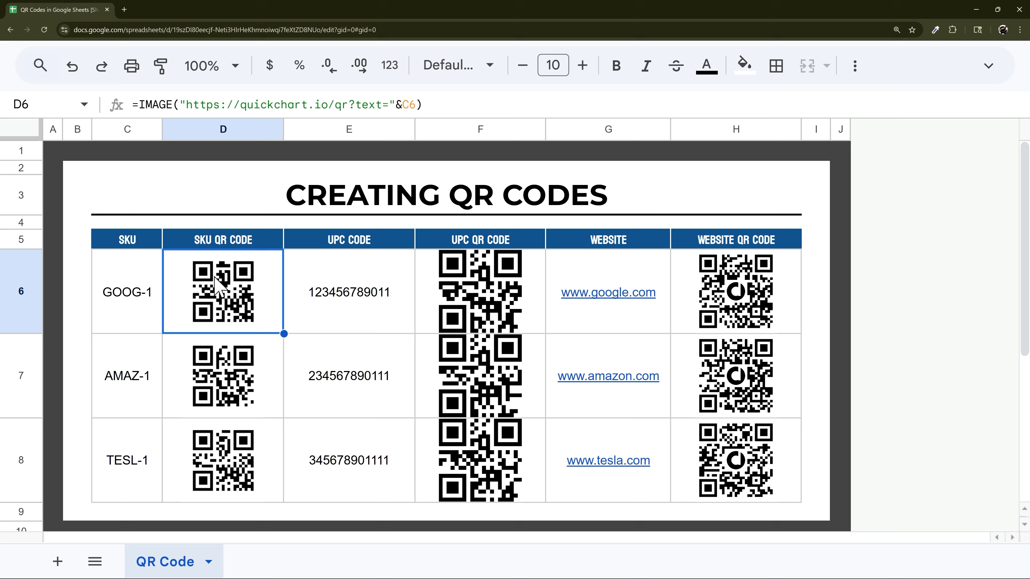
scroll(280, 260, "down", 5)
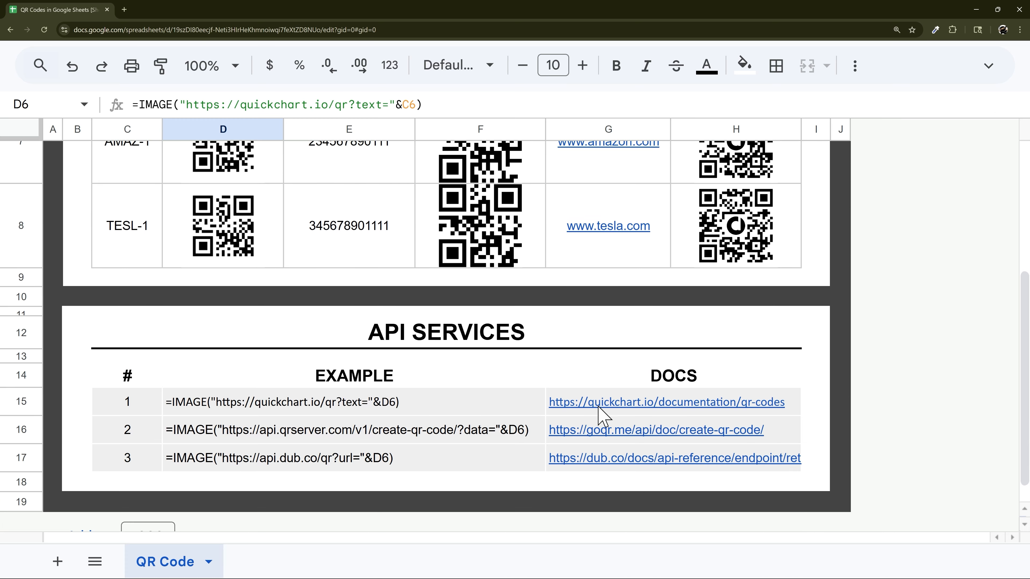
left_click(635, 406)
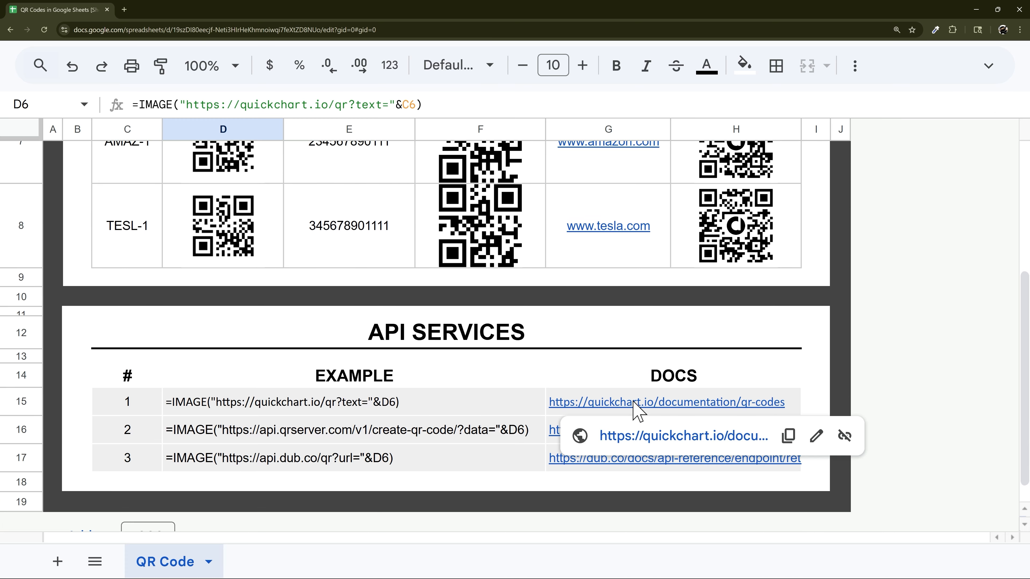
left_click(669, 436)
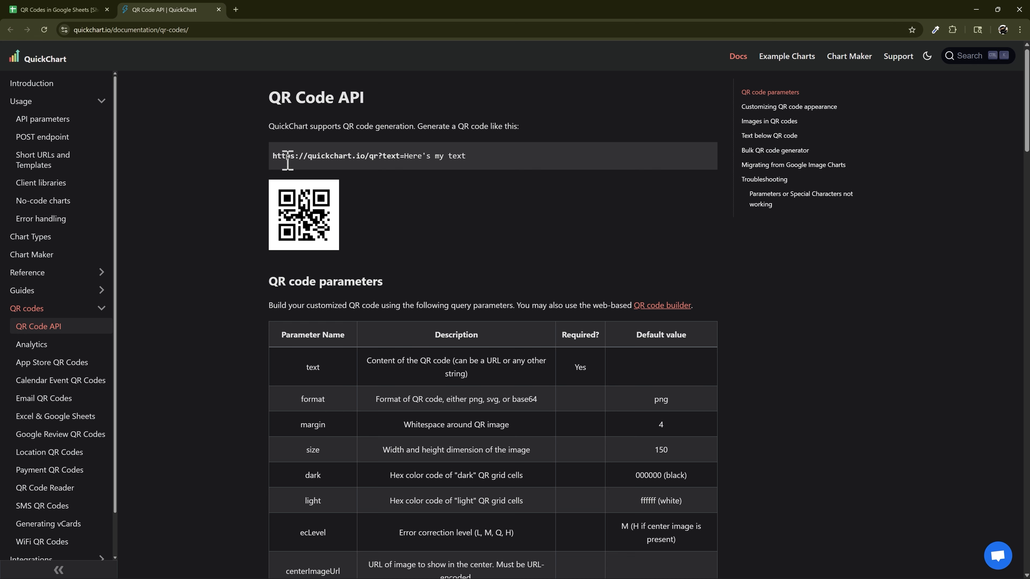
Examine the QR code parameters table in the QuickChart documentation, from the text parameter to the caption options
scroll(292, 171, "down", 3)
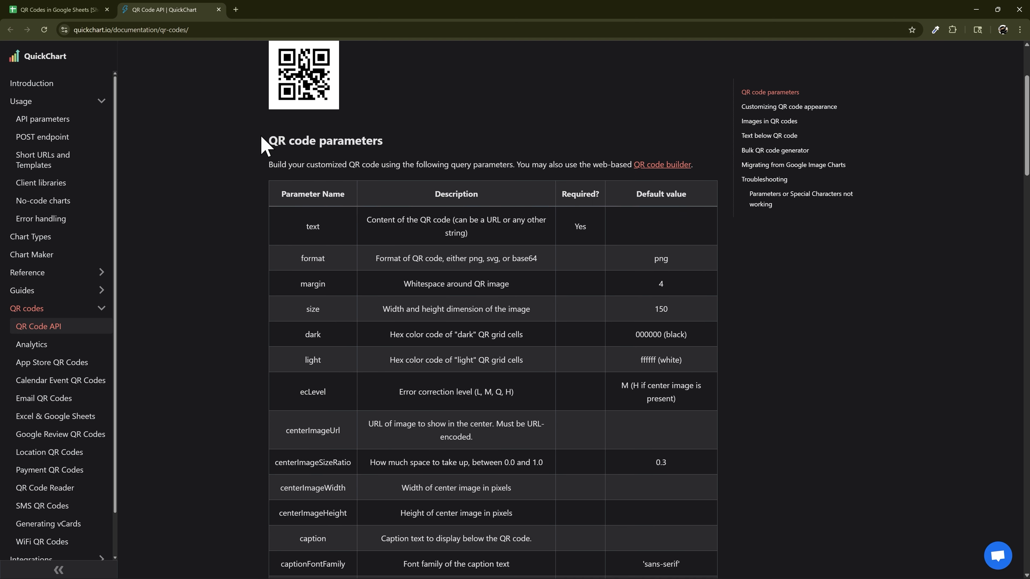
left_click_drag(262, 140, 385, 140)
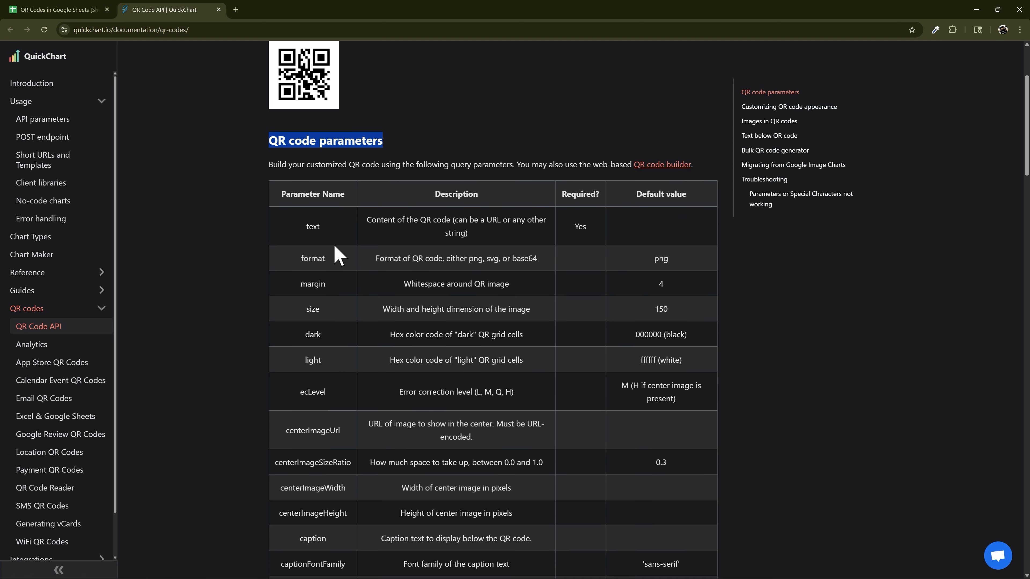
scroll(335, 246, "down", 2)
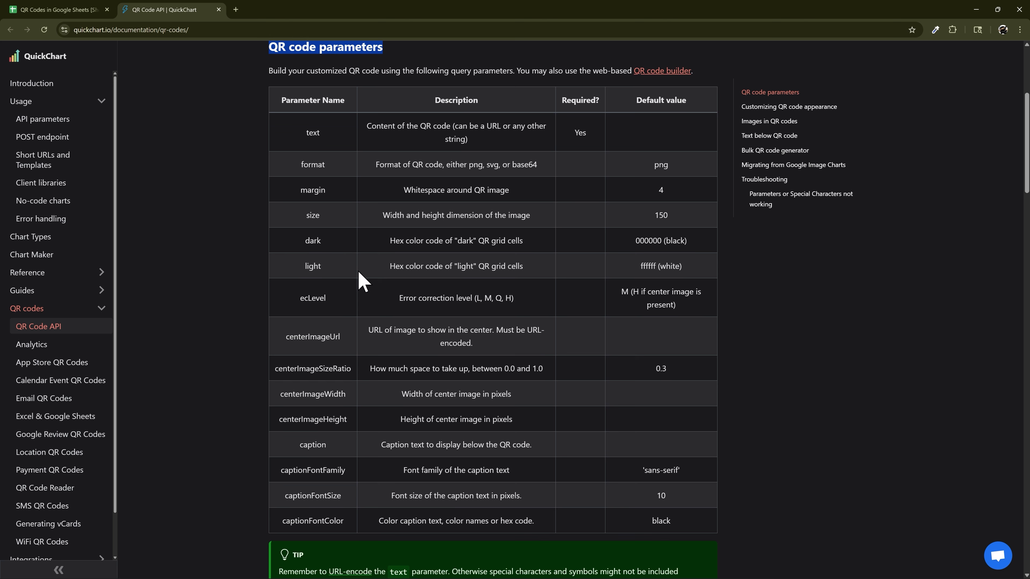
scroll(353, 267, "down", 1)
scroll(362, 289, "up", 1)
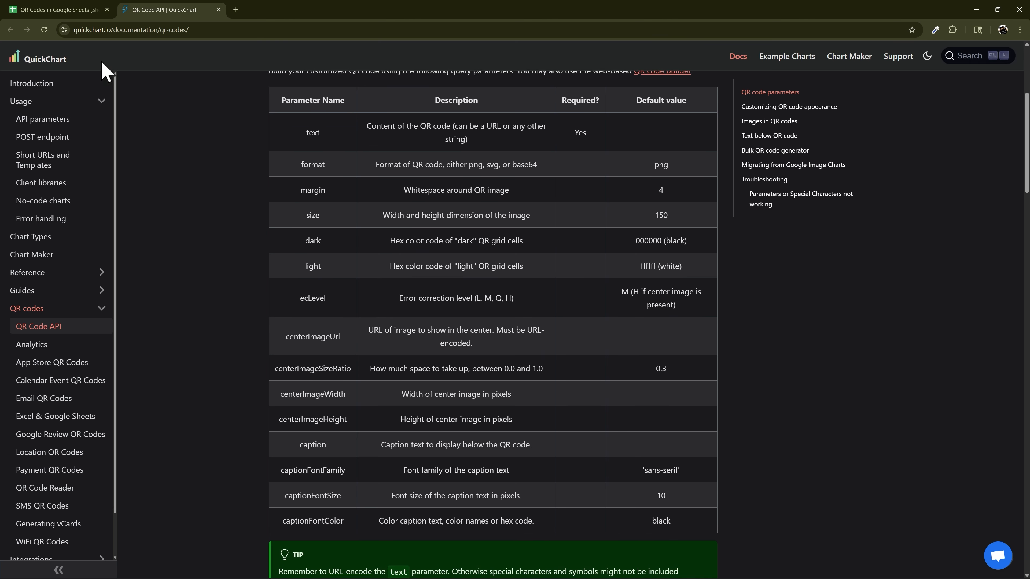
scroll(188, 161, "up", 2)
Return to the QR codes spreadsheet and compare the QR code images and formulas in cells D6, F6 and H6
left_click(30, 10)
left_click(315, 243)
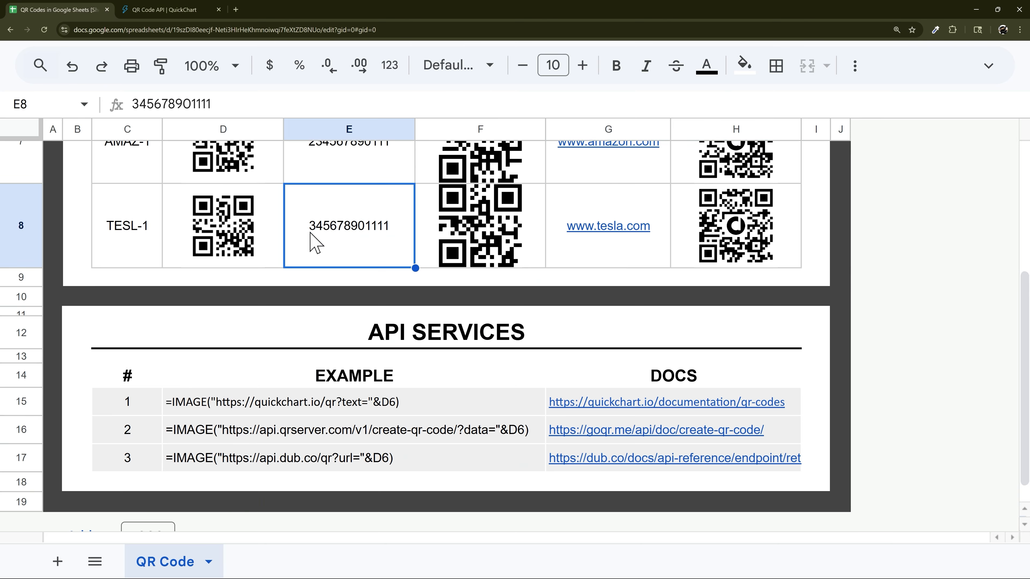
scroll(315, 243, "up", 4)
left_click(260, 254)
left_click(481, 260)
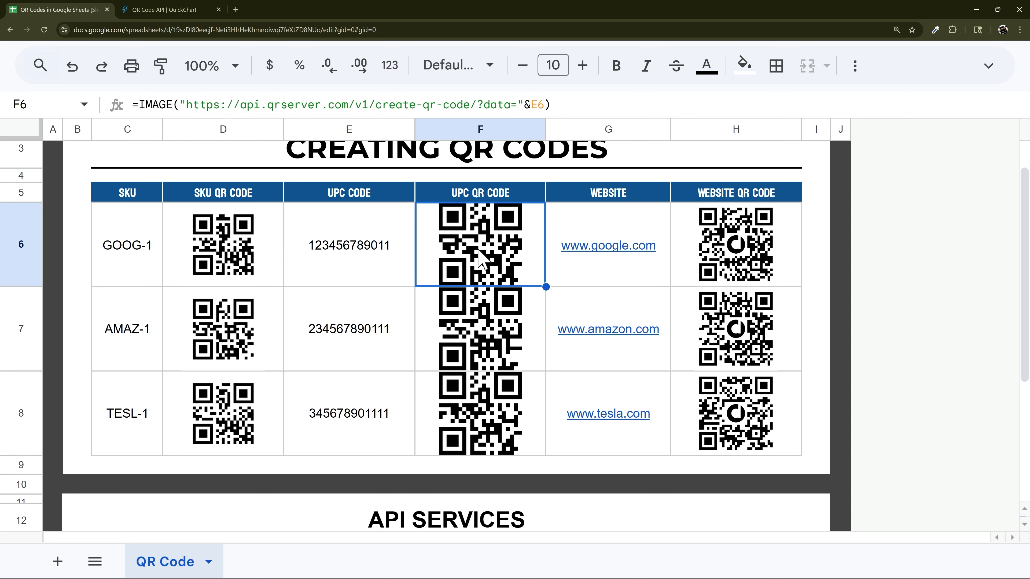
left_click(689, 264)
left_click(209, 255)
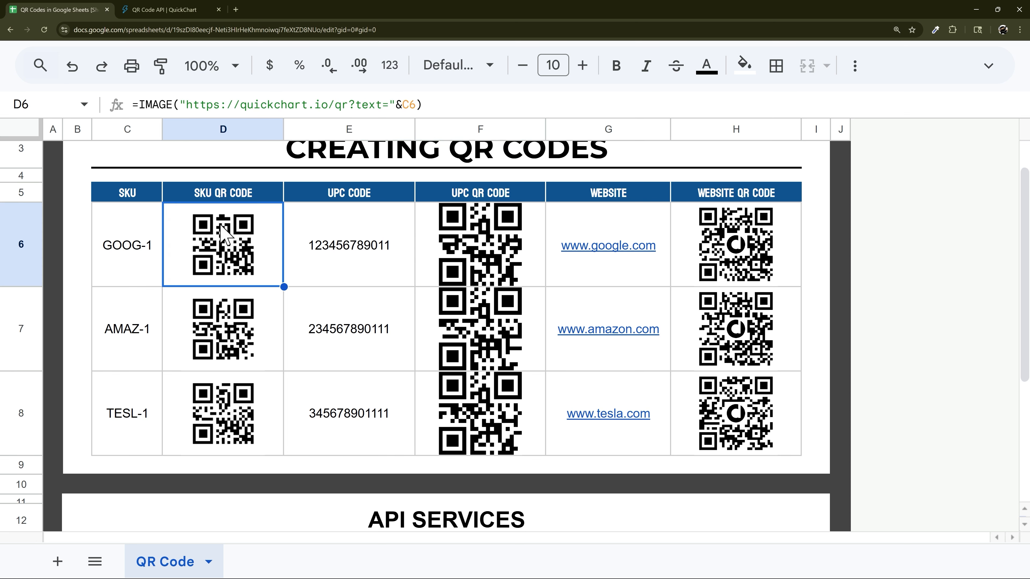
left_click(502, 280)
left_click(758, 259)
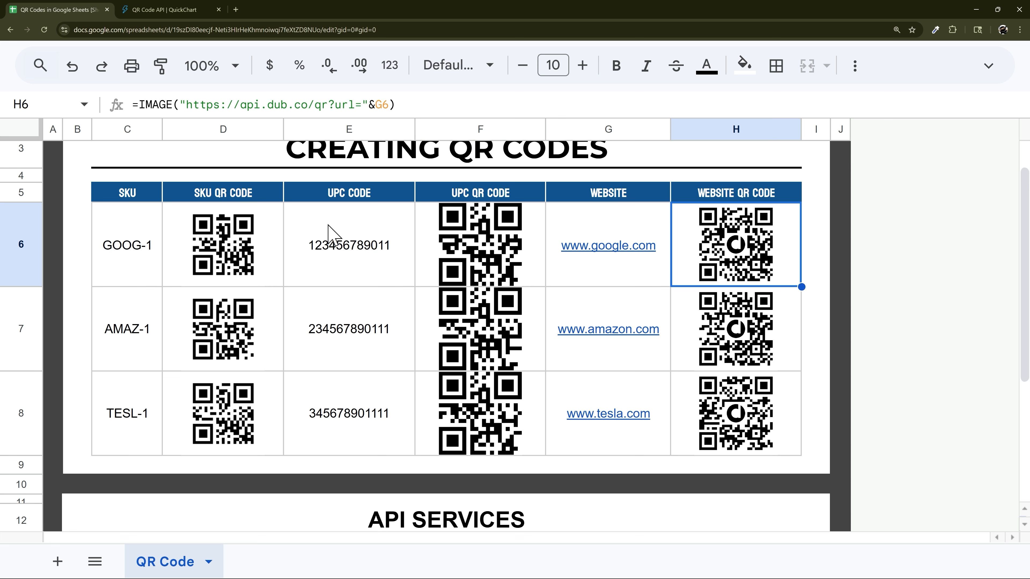
left_click(249, 244)
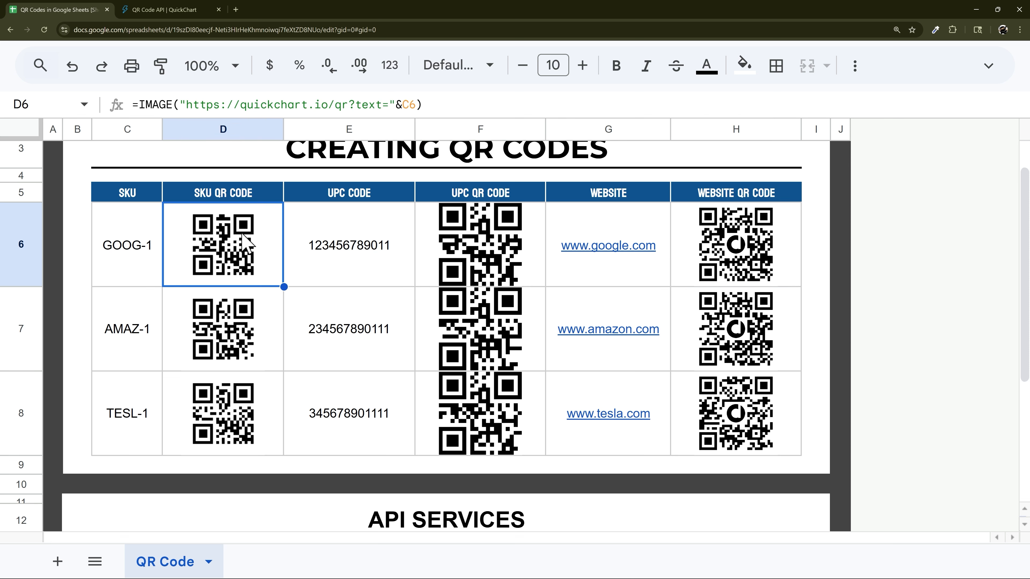
Look up the margin parameter and its default value in the QuickChart QR code documentation
left_click(153, 11)
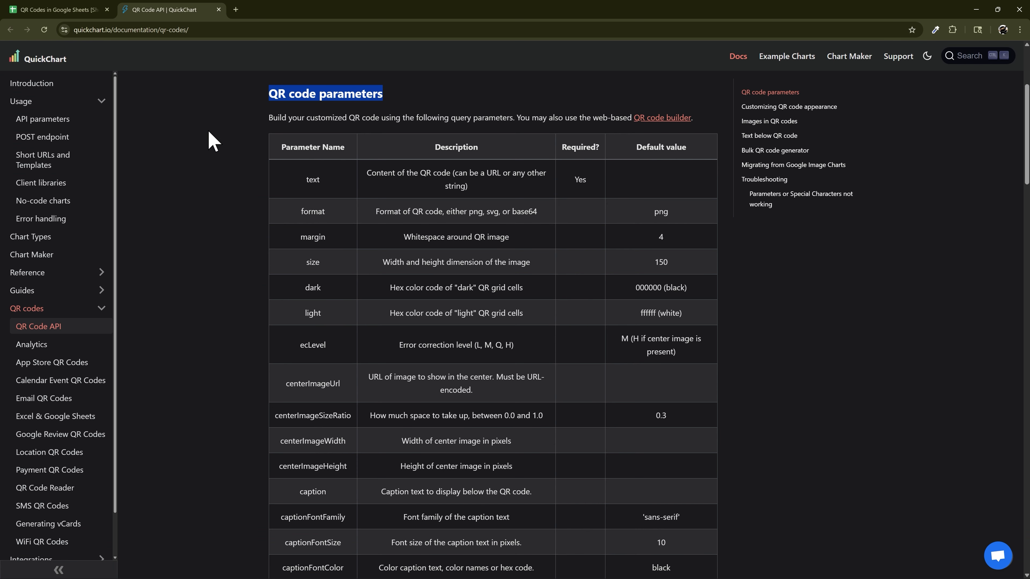
double_click(308, 237)
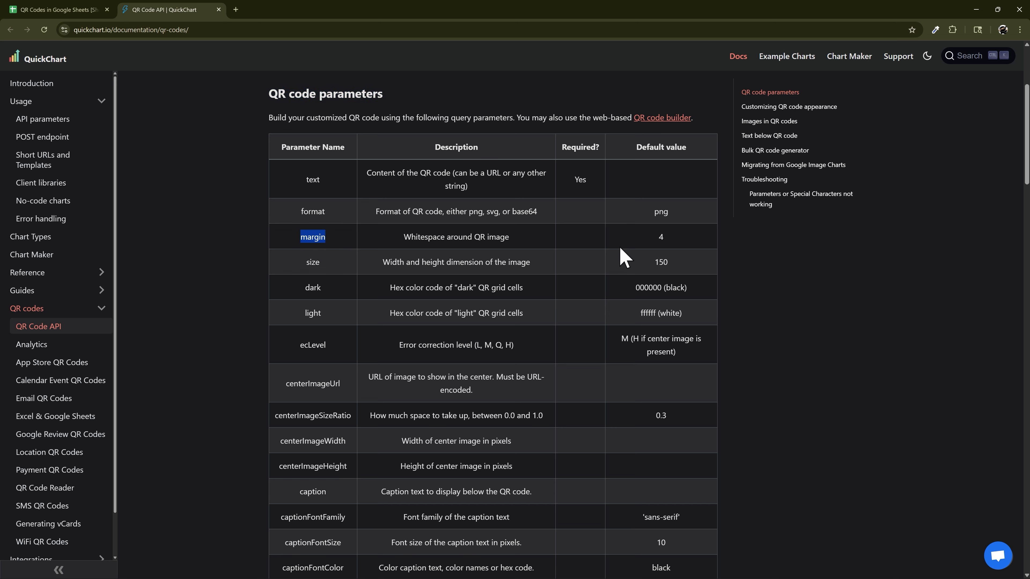
triple_click(640, 147)
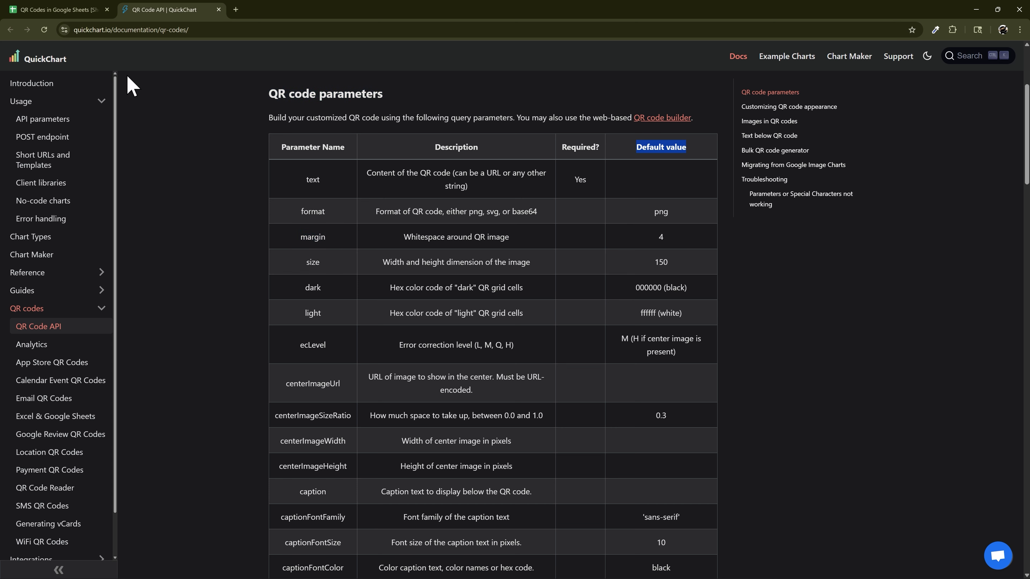
Return to the QR codes spreadsheet and examine the question mark and text parameter of the URL in D6's IMAGE formula
left_click(61, 10)
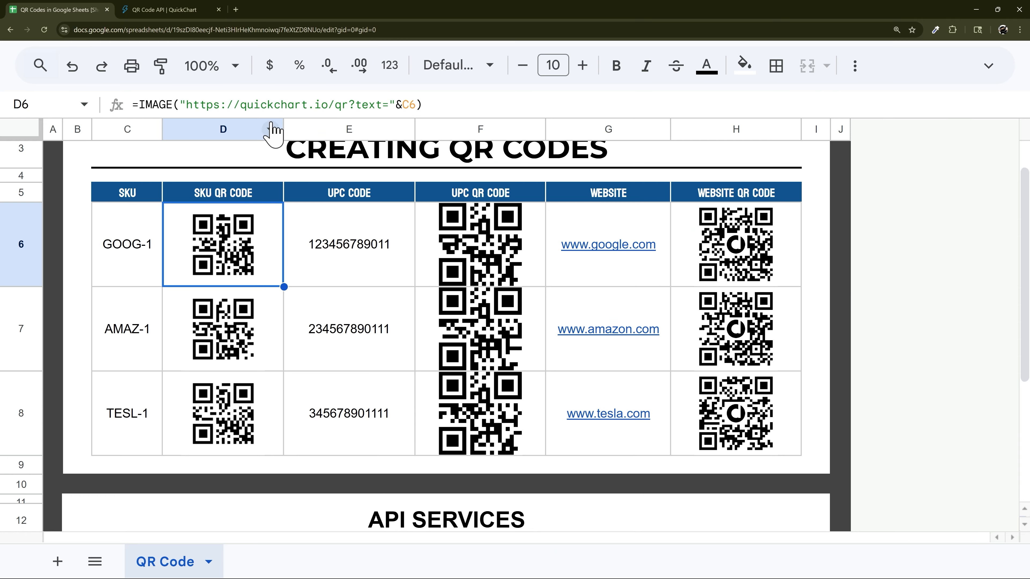
left_click_drag(358, 105, 435, 105)
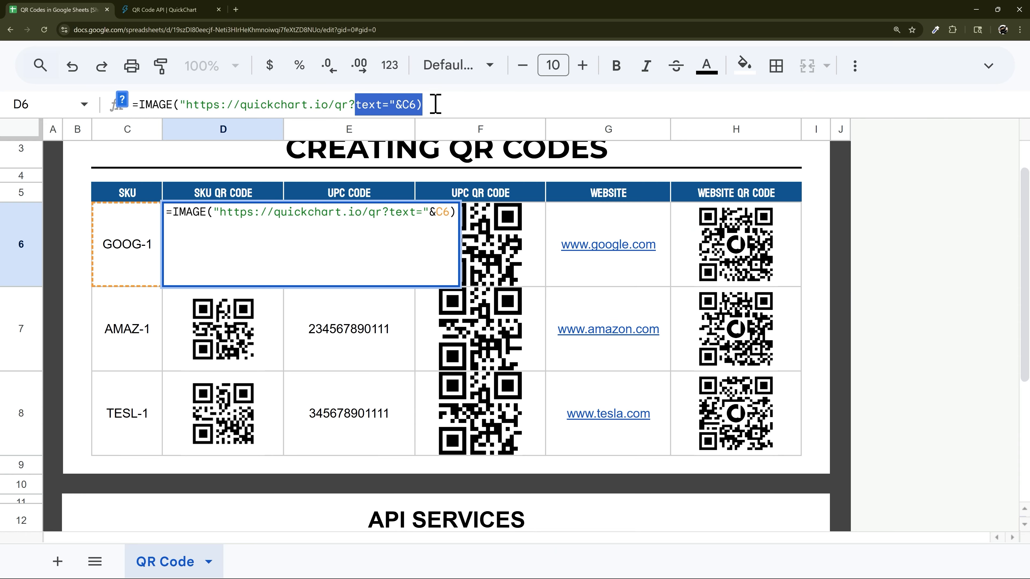
left_click(353, 103)
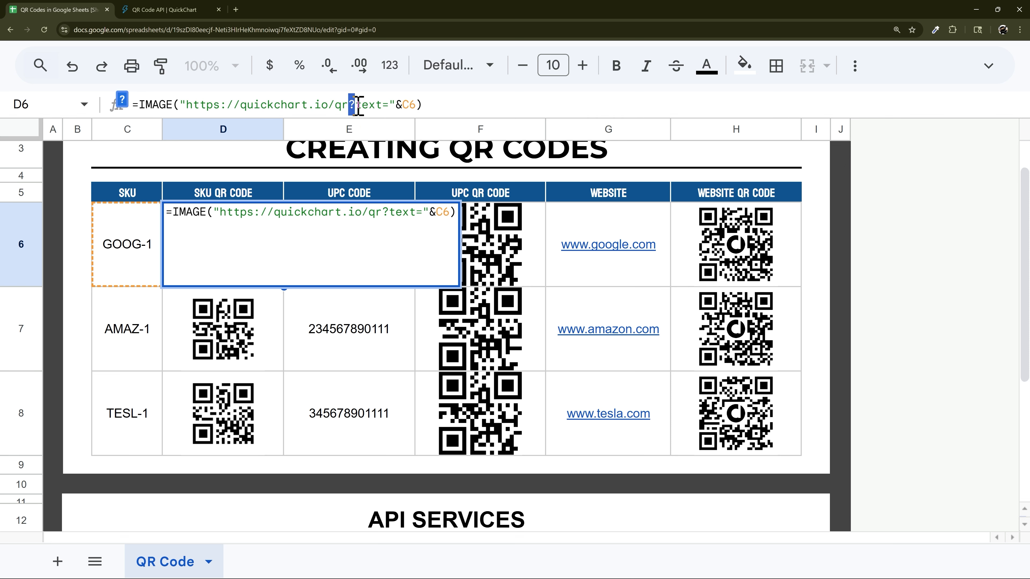
left_click(359, 105)
left_click_drag(382, 108, 181, 105)
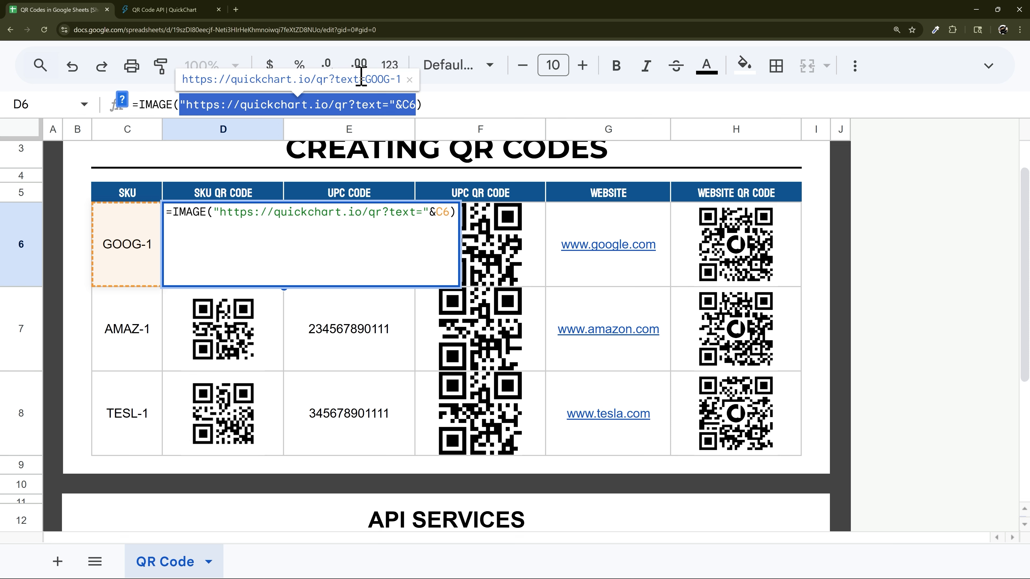
left_click_drag(337, 79, 349, 79)
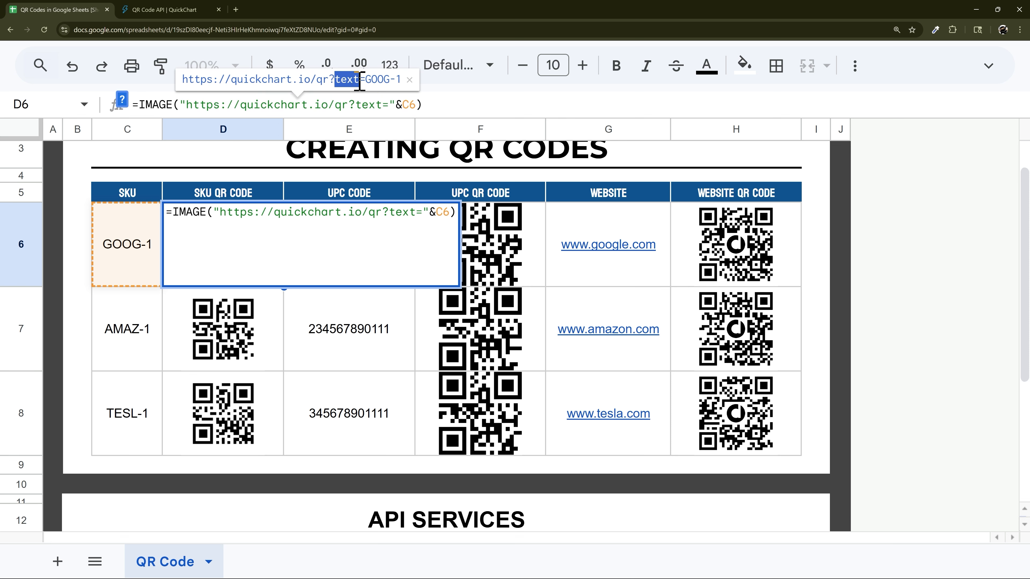
left_click(401, 80)
Insert margin=4& directly before the text parameter in D6's QR code formula
left_click(361, 105)
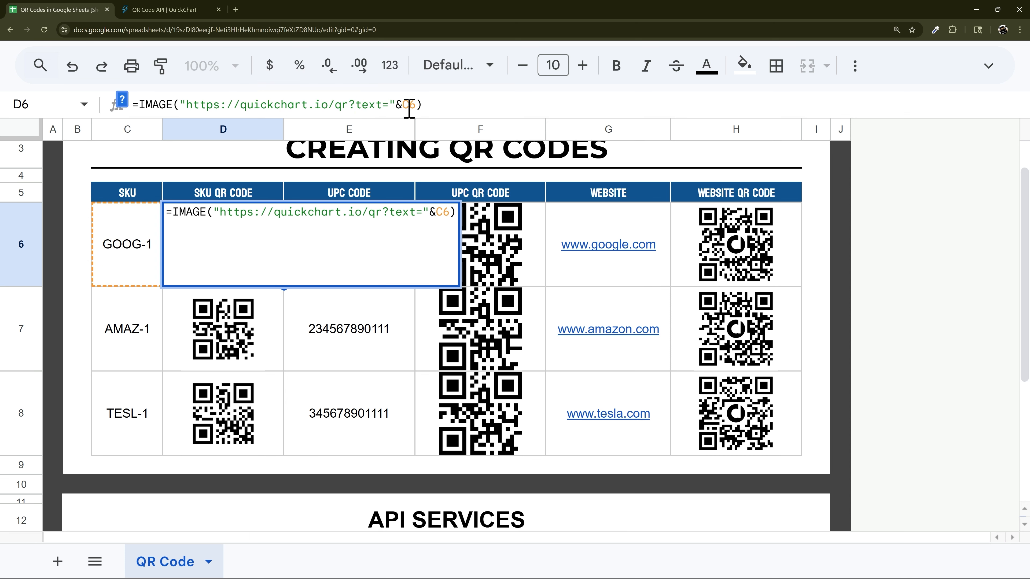
type("margin")
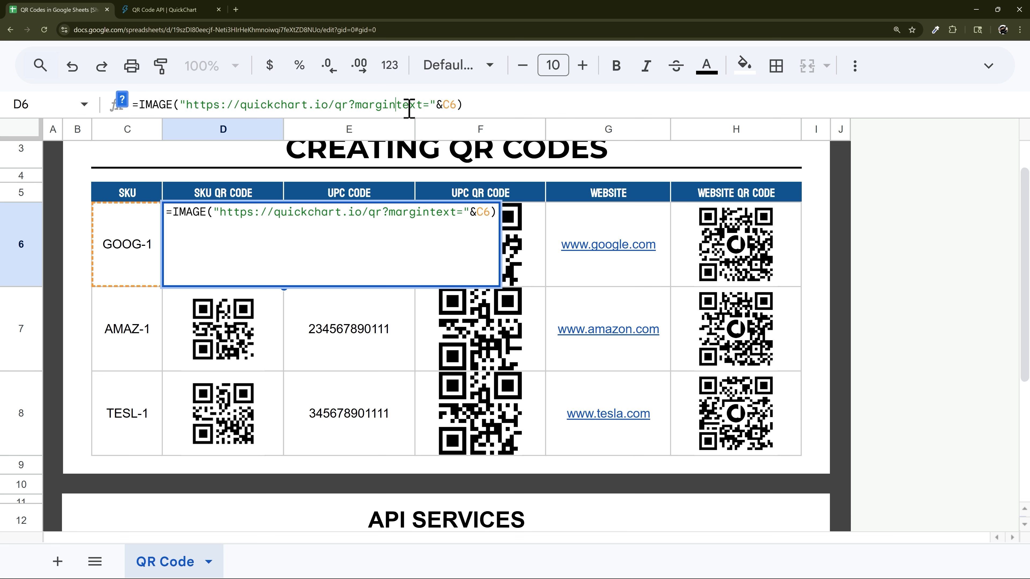
type("=")
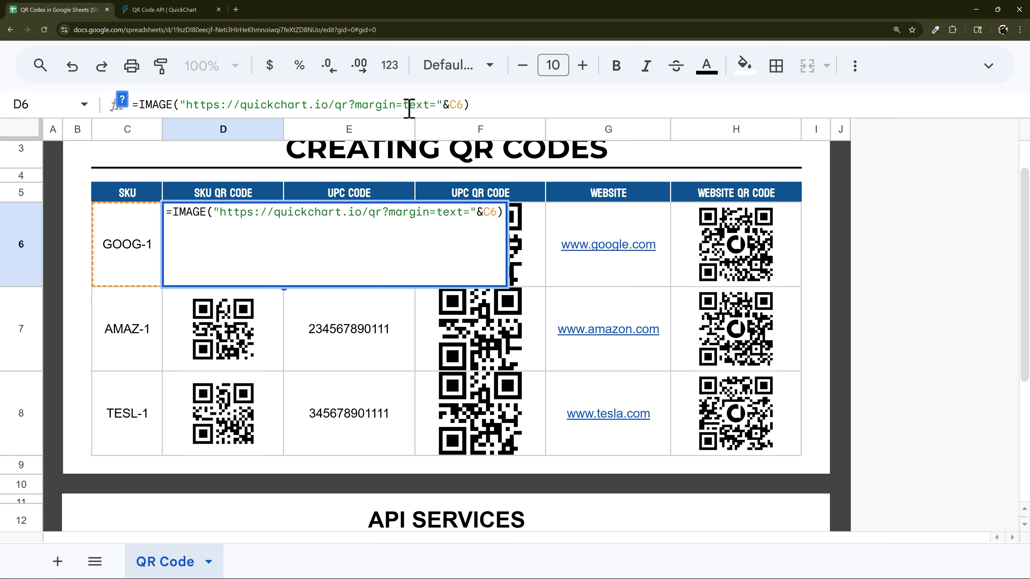
type("3")
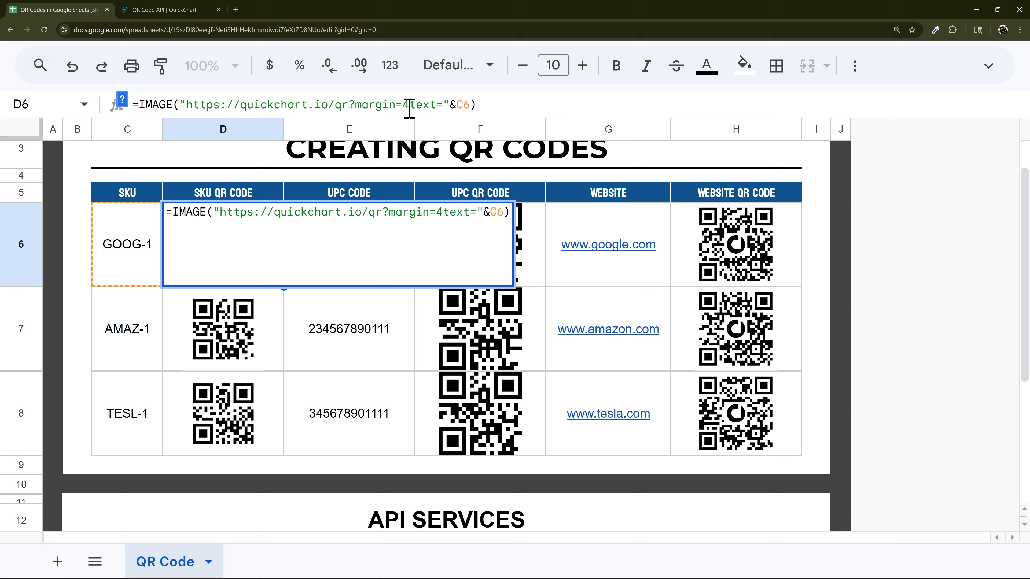
type("&")
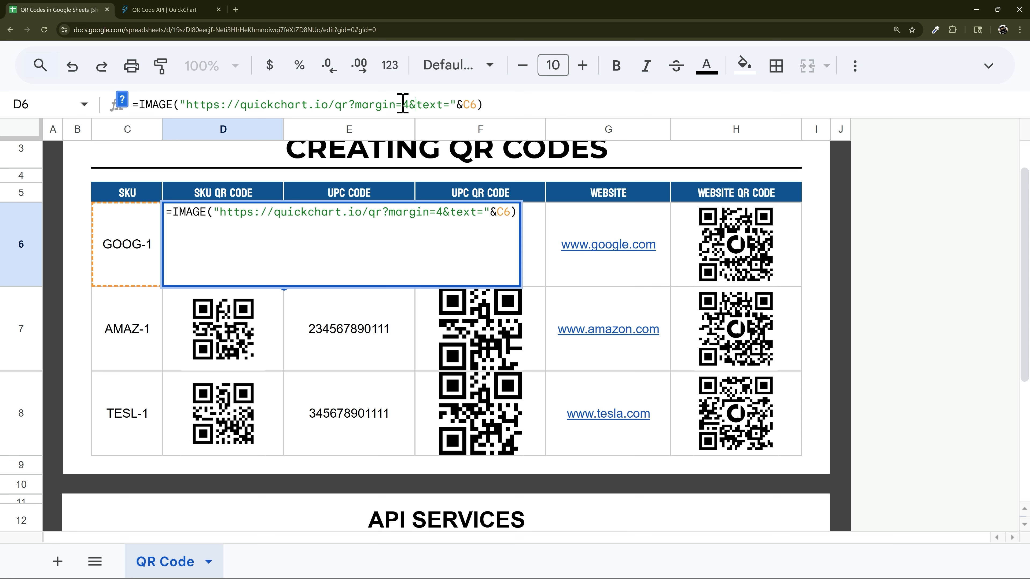
left_click_drag(357, 104, 398, 106)
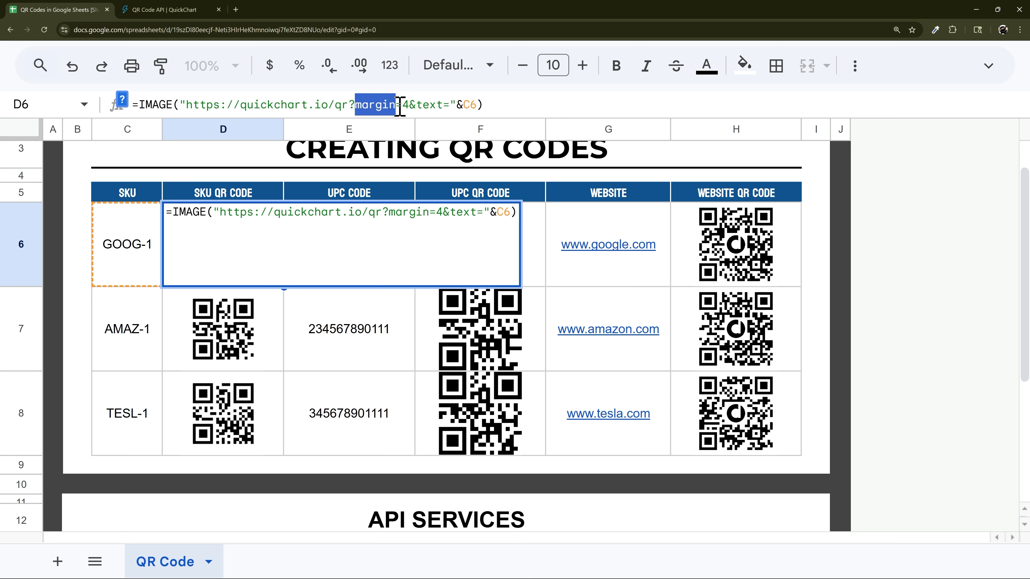
left_click(414, 105)
key("Return")
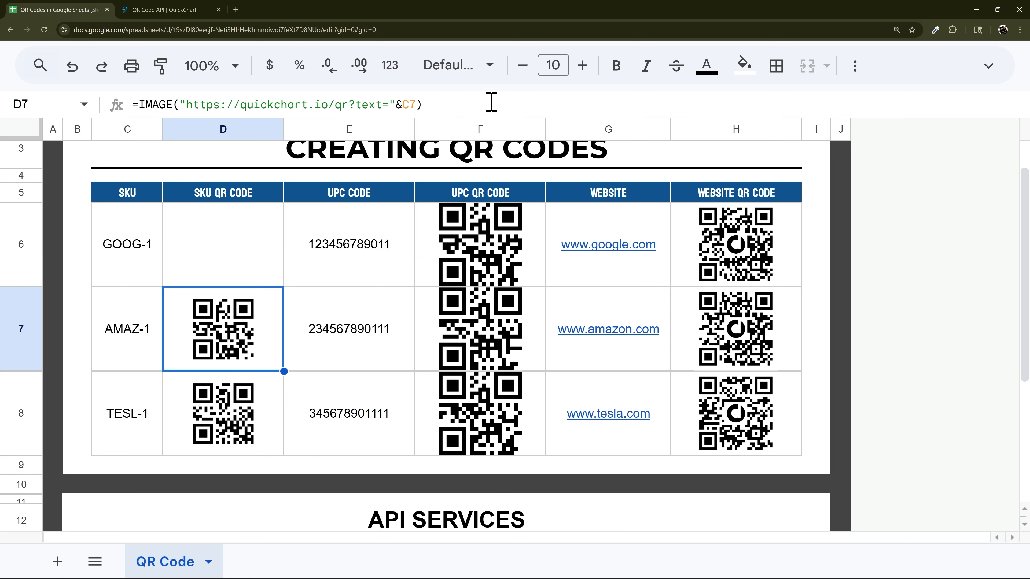
Set the margin parameter in D6's QR code formula to 0
left_click(228, 246)
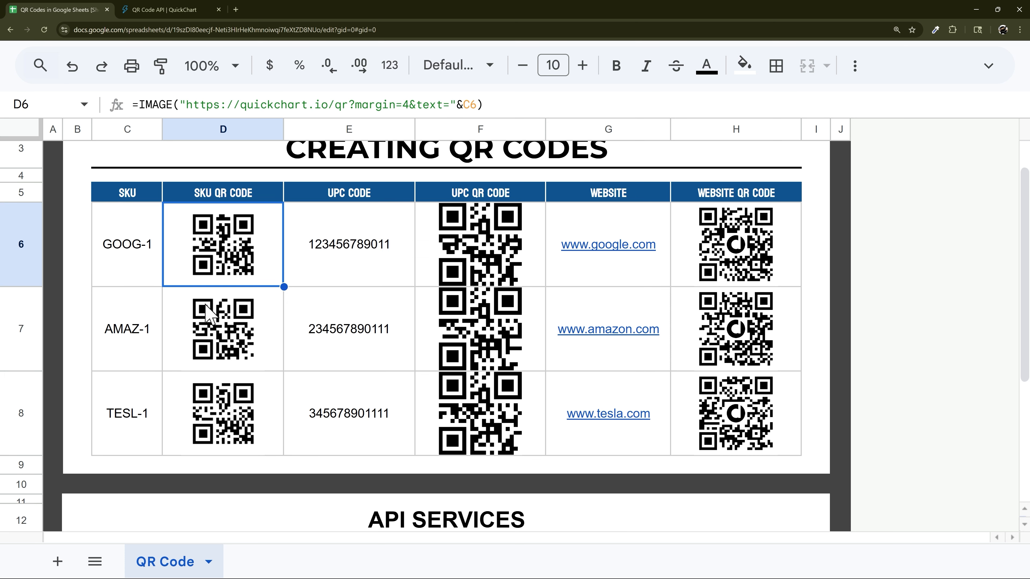
left_click(410, 105)
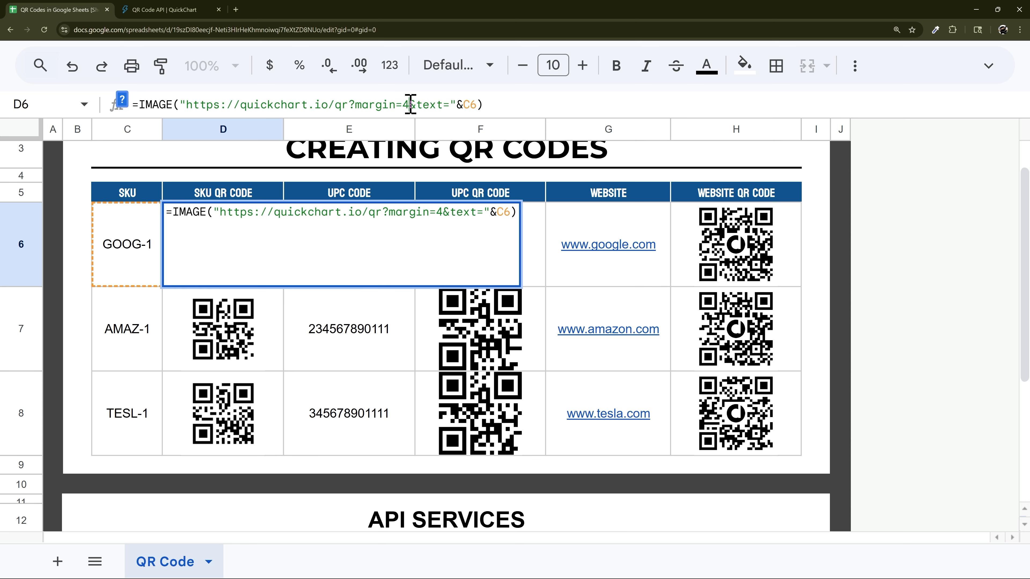
key("BackSpace")
key("Return")
left_click(261, 258)
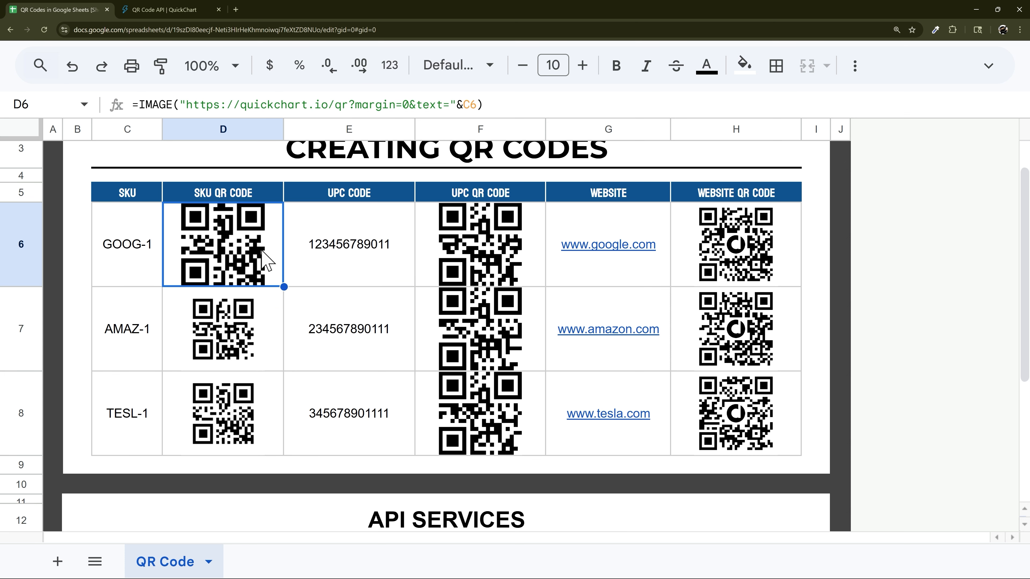
Set the margin parameter in D6's formula to 2 and fill the formula down through D8
left_click(411, 105)
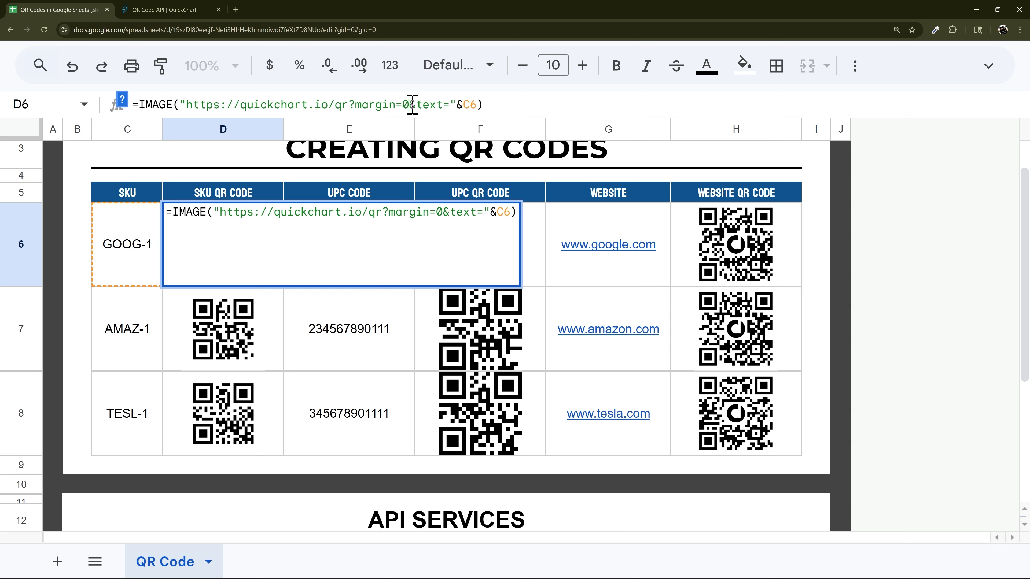
key("BackSpace")
key("BackSpace")
key("BackSpace")
key("BackSpace")
key("BackSpace")
key("BackSpace")
key("BackSpace")
key("BackSpace")
key("BackSpace")
key("Return")
left_click(279, 280)
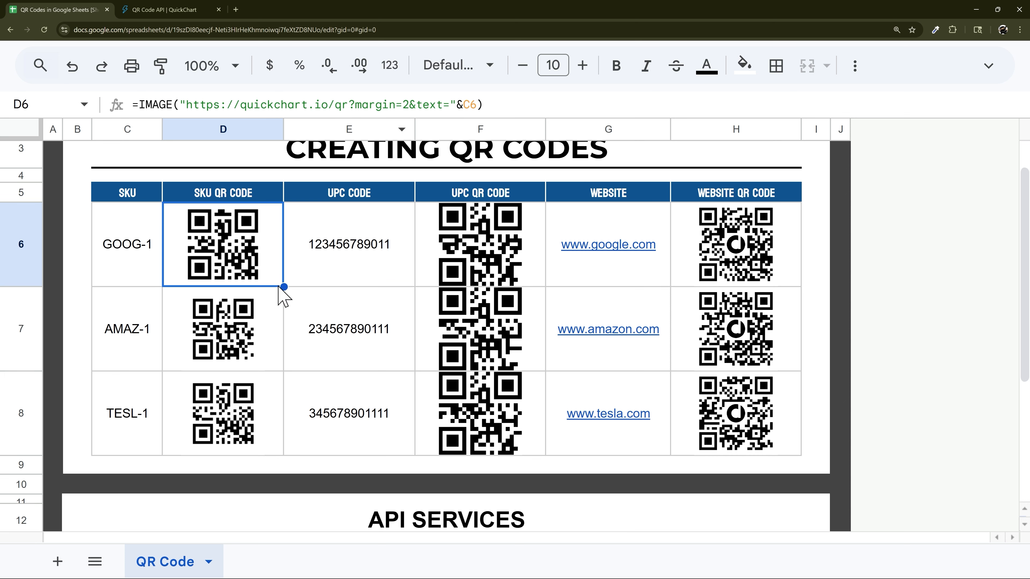
left_click_drag(284, 287, 275, 427)
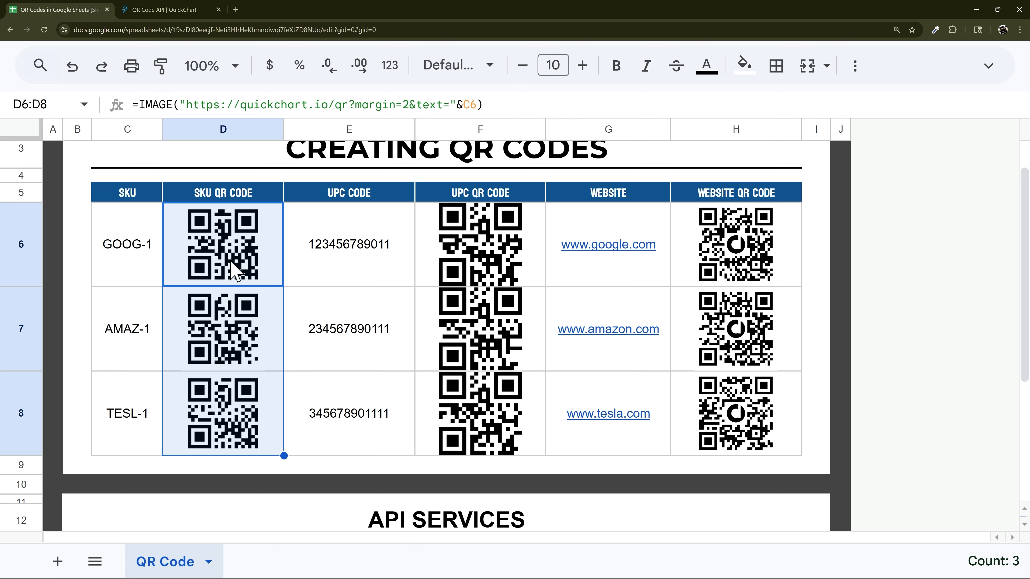
scroll(235, 269, "down", 1)
scroll(235, 270, "up", 2)
Switch to the QuickChart documentation and look through the parameters table for the caption parameter
left_click(195, 9)
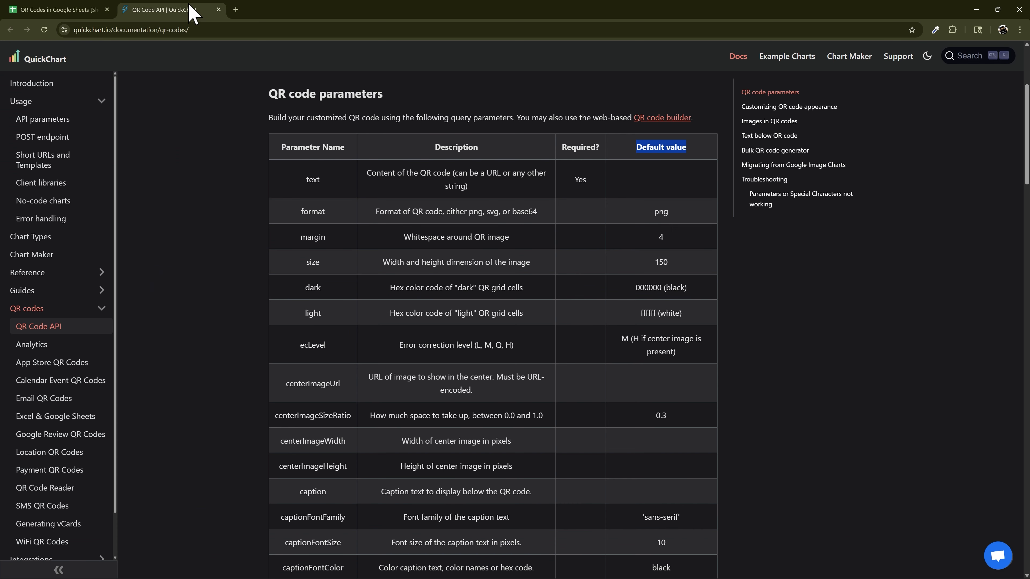
scroll(310, 265, "down", 1)
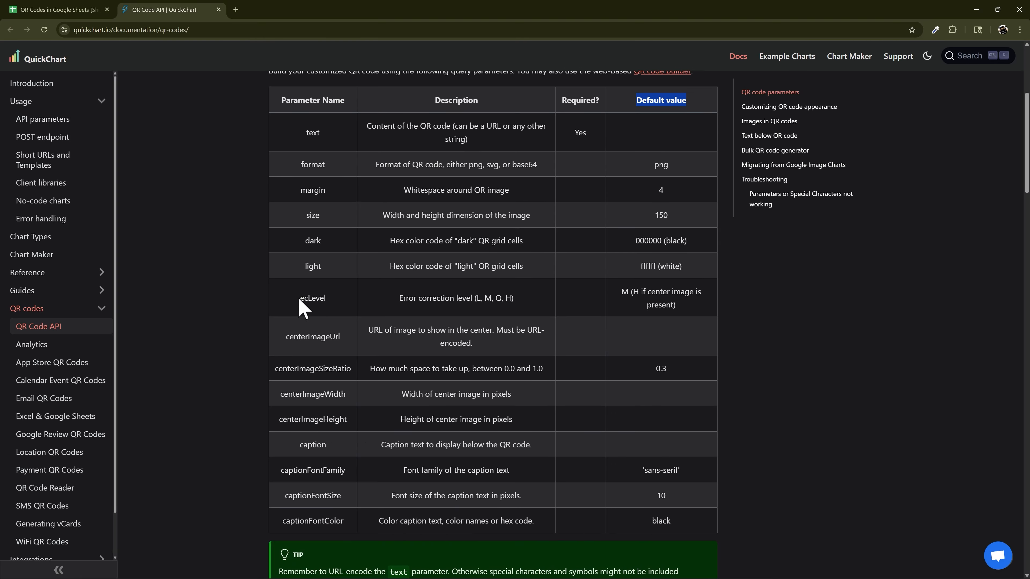
left_click_drag(305, 132, 345, 369)
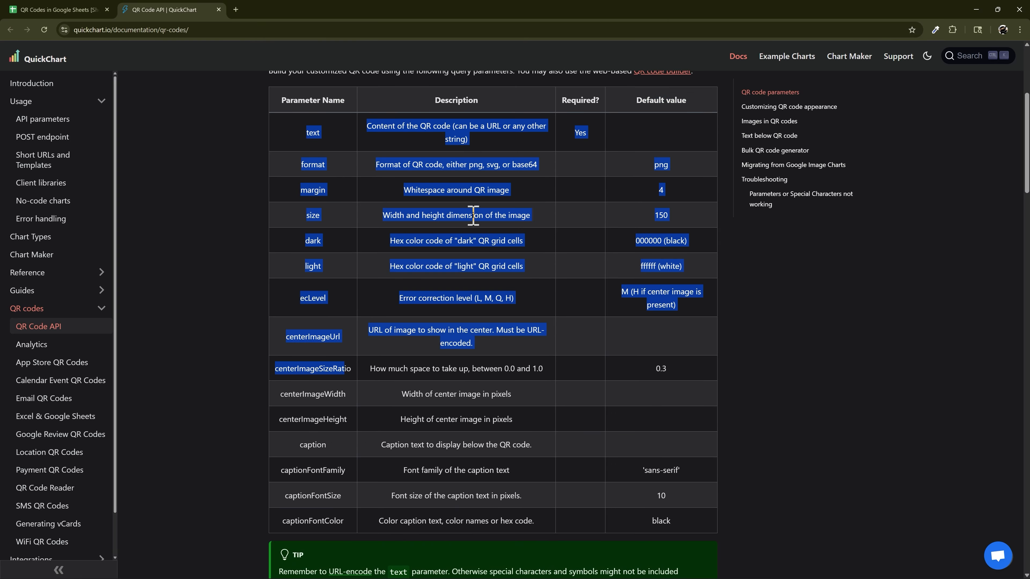
scroll(378, 300, "down", 1)
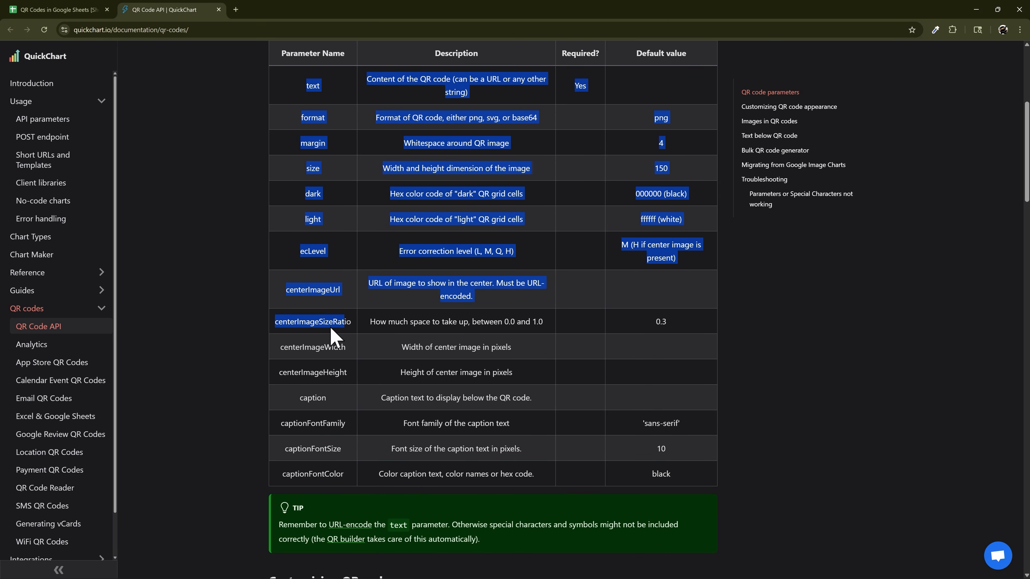
scroll(334, 333, "down", 1)
left_click(334, 359)
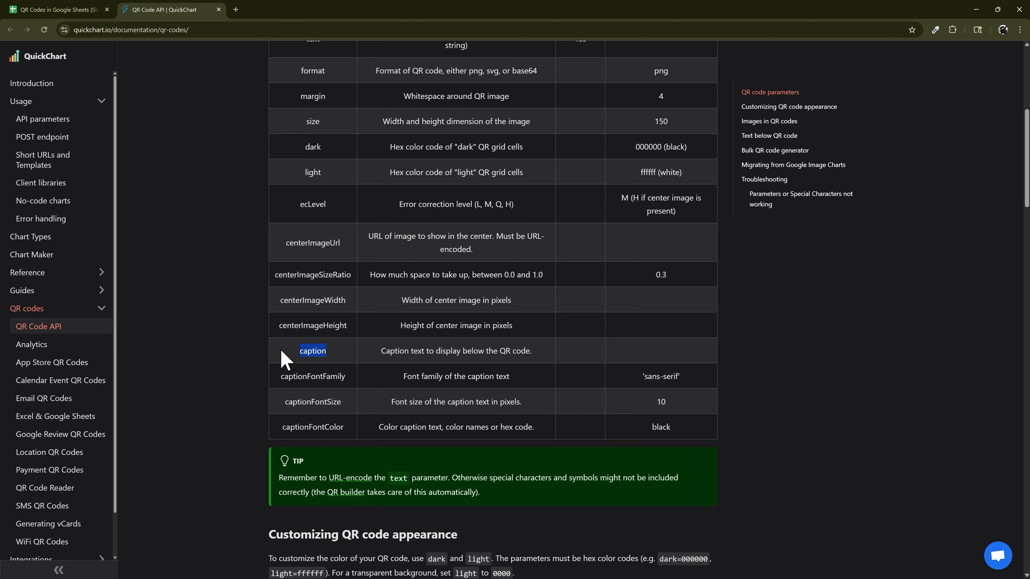
In the spreadsheet's D6 formula, set the margin to 4 and add &caption="" before the &text parameter
left_click(81, 13)
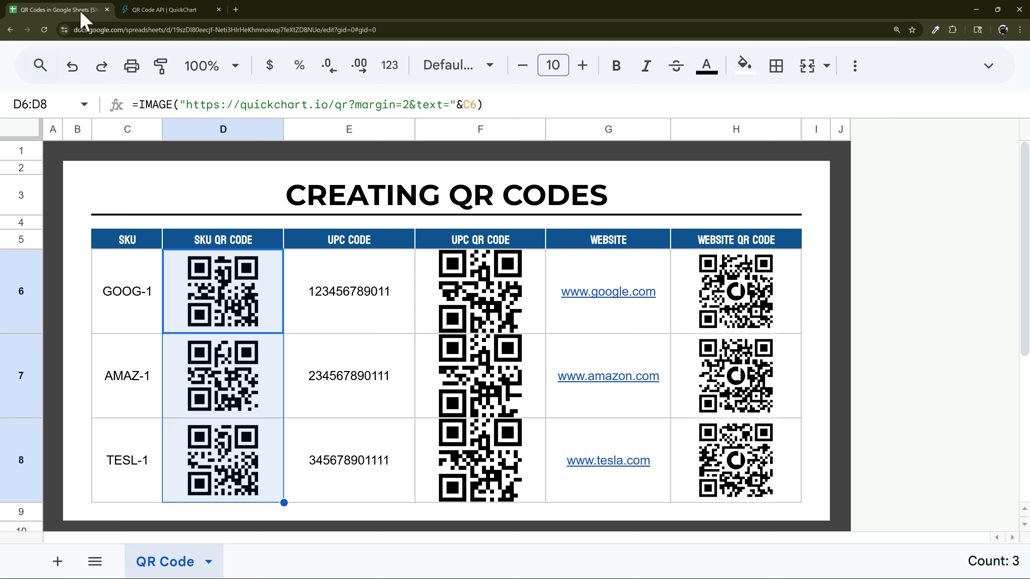
left_click(251, 257)
left_click(402, 104)
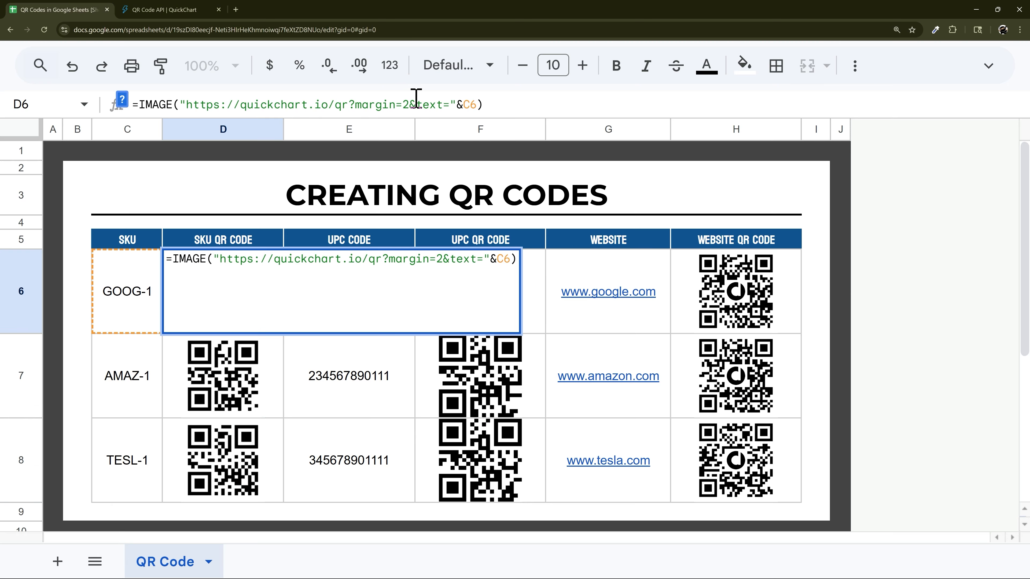
key("BackSpace")
type("4")
type("caption=")
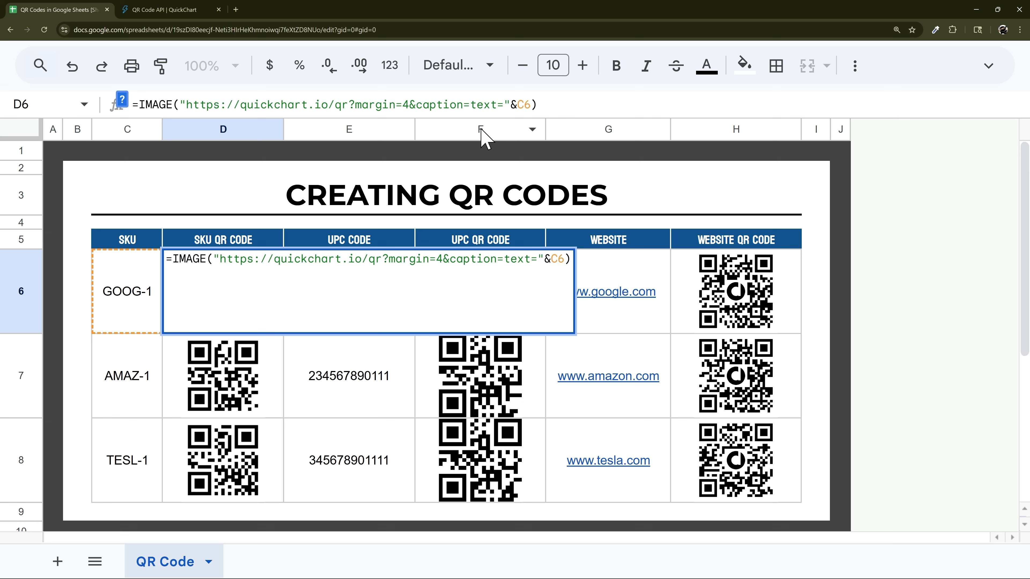
type("&\"\"")
key("Left")
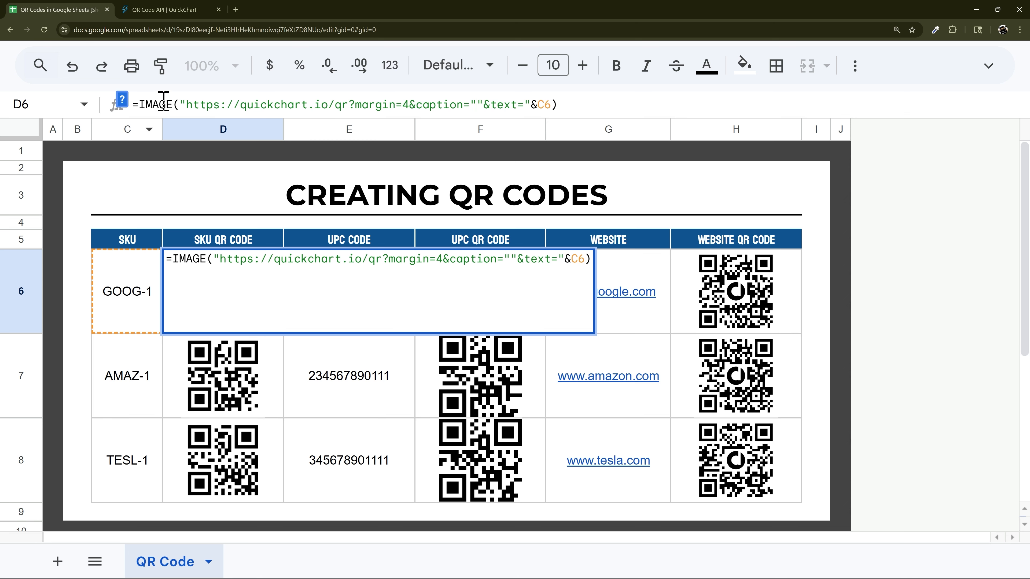
In D6's formula, insert &C6& between the quotation marks after caption= so the caption uses the SKU
left_click_drag(181, 105, 475, 115)
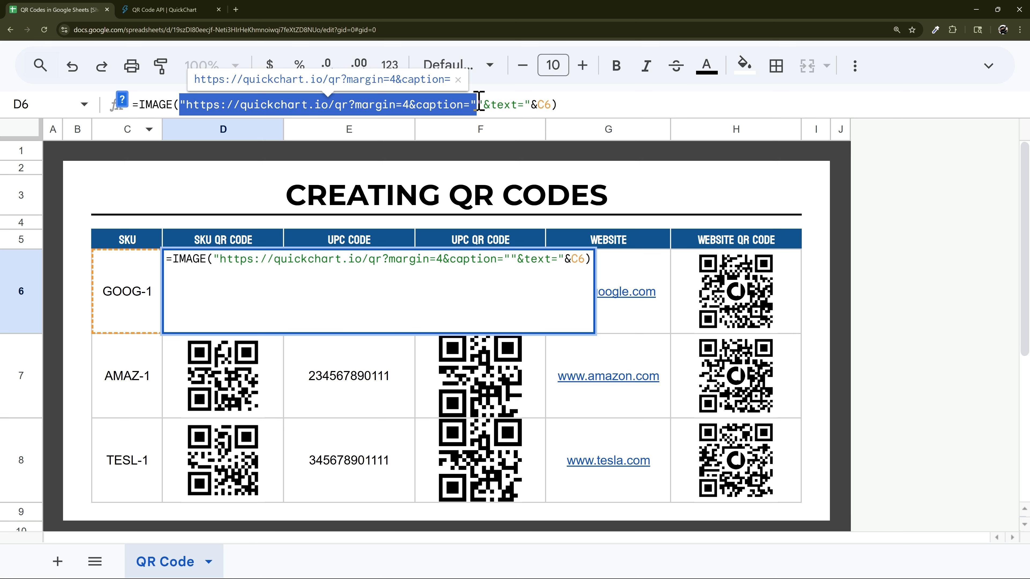
left_click(480, 102)
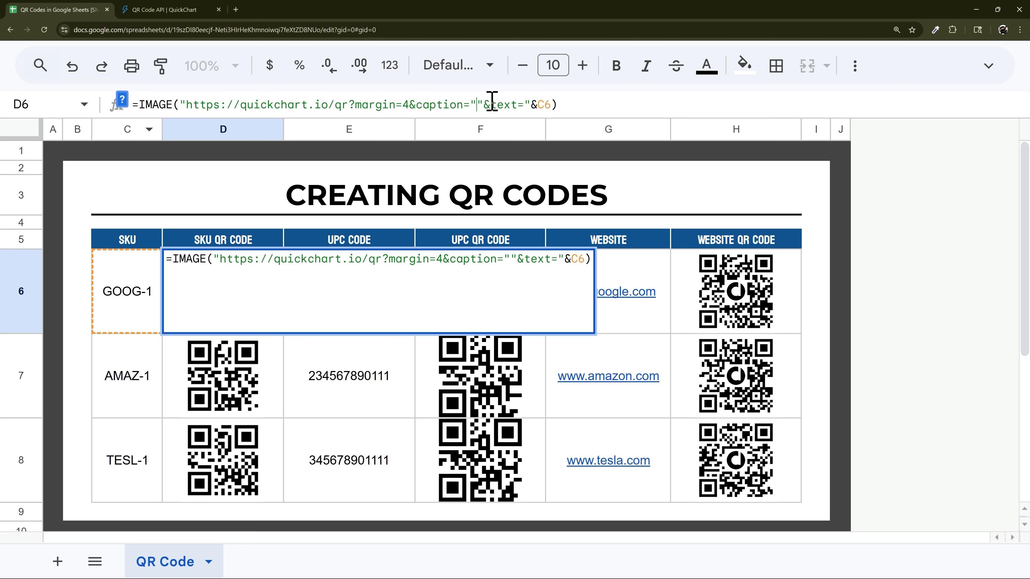
type("&&")
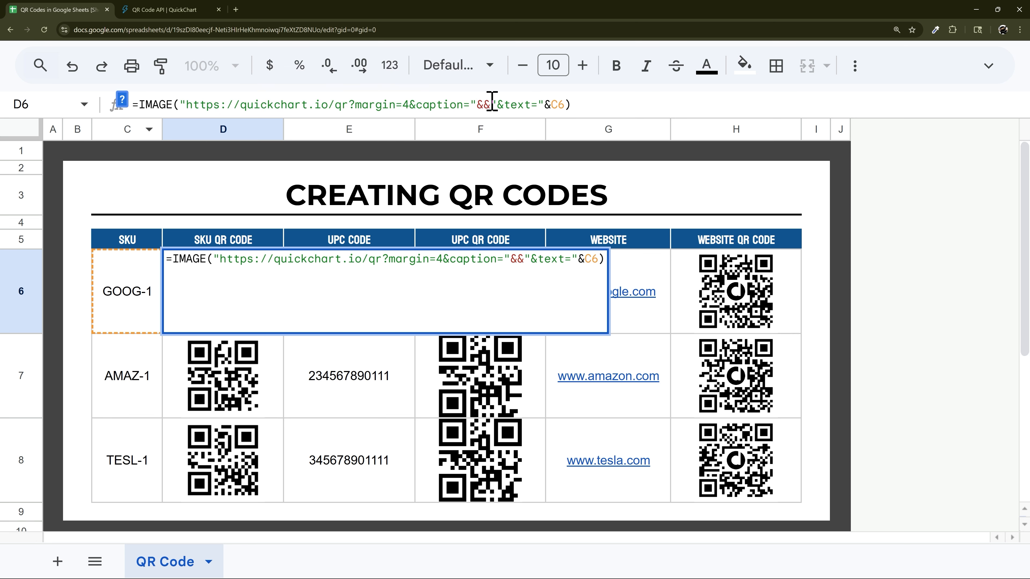
type("C6")
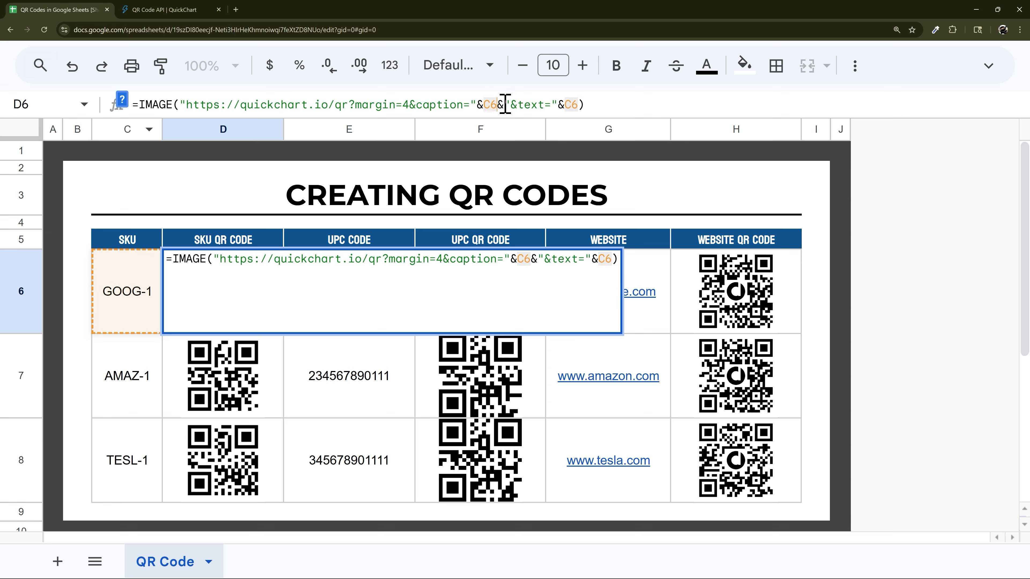
left_click_drag(505, 105, 557, 104)
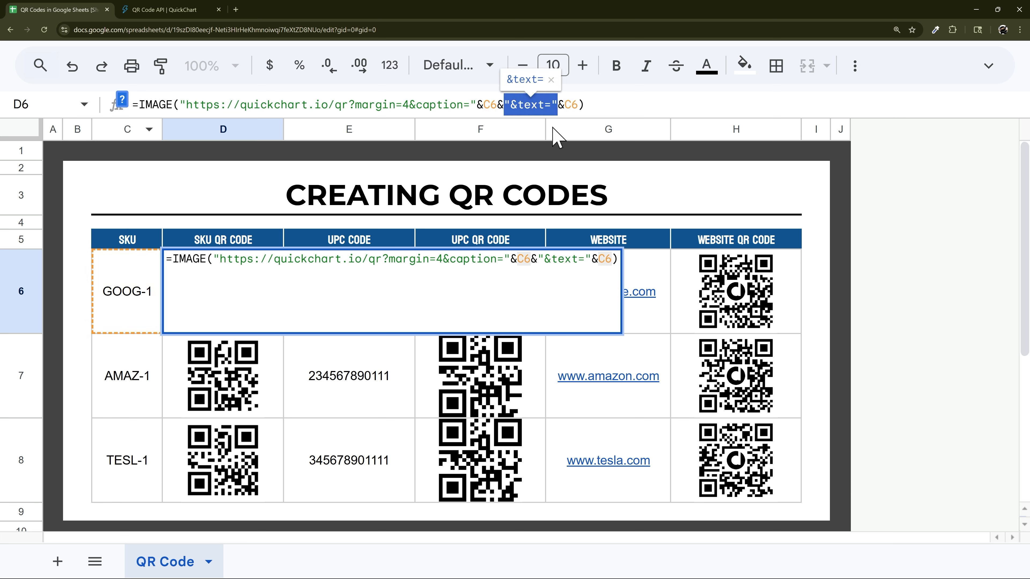
Copy the full URL expression inside D6's IMAGE function and enter it as a standalone formula in D4
left_click_drag(181, 105, 580, 104)
key("ctrl+c")
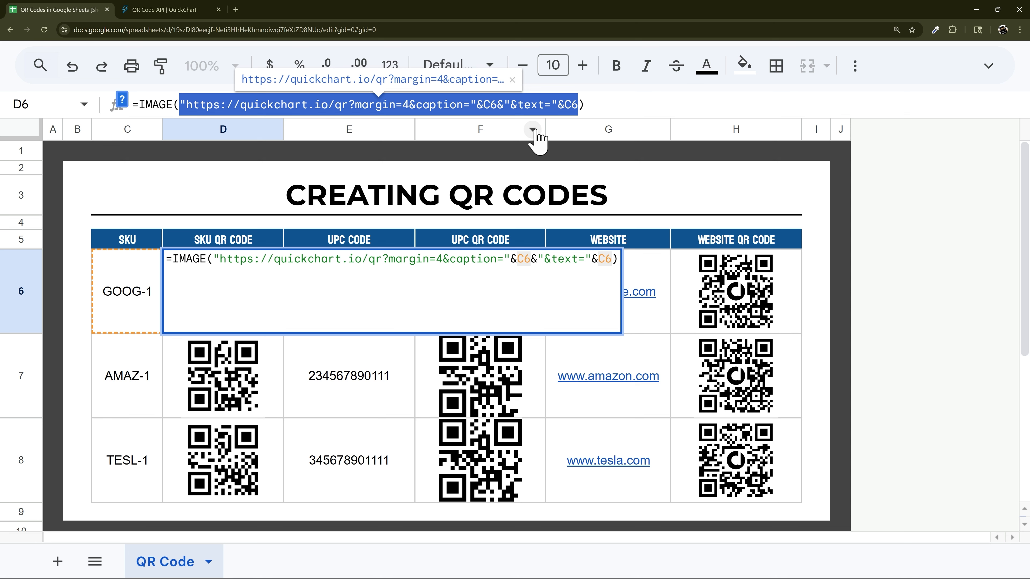
left_click(235, 222)
key("ctrl+v")
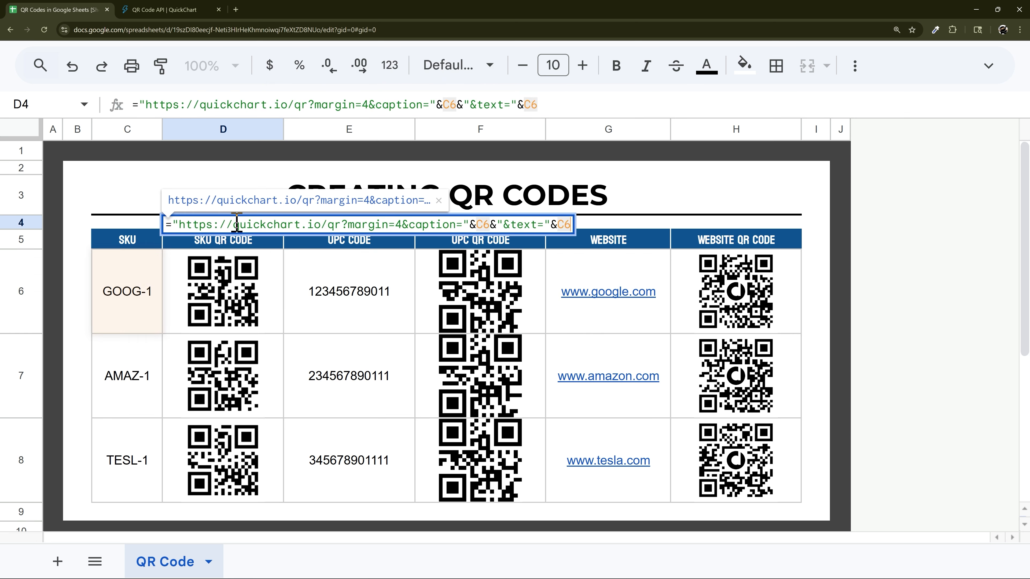
key("Return")
left_click(239, 225)
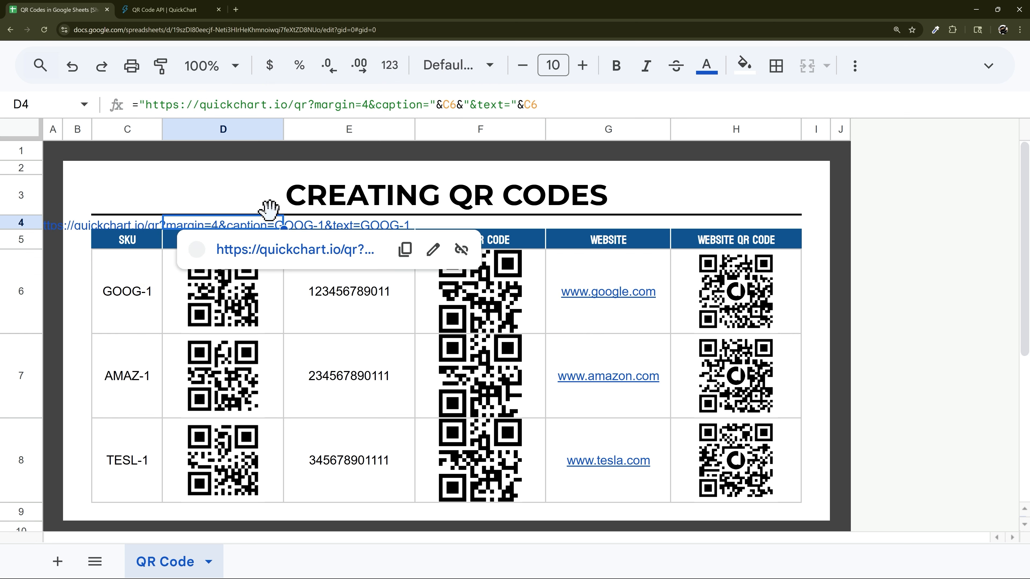
Left-align the URL text in D4 and increase the height of row 4 to fit it
left_click(854, 65)
left_click(539, 103)
left_click(542, 139)
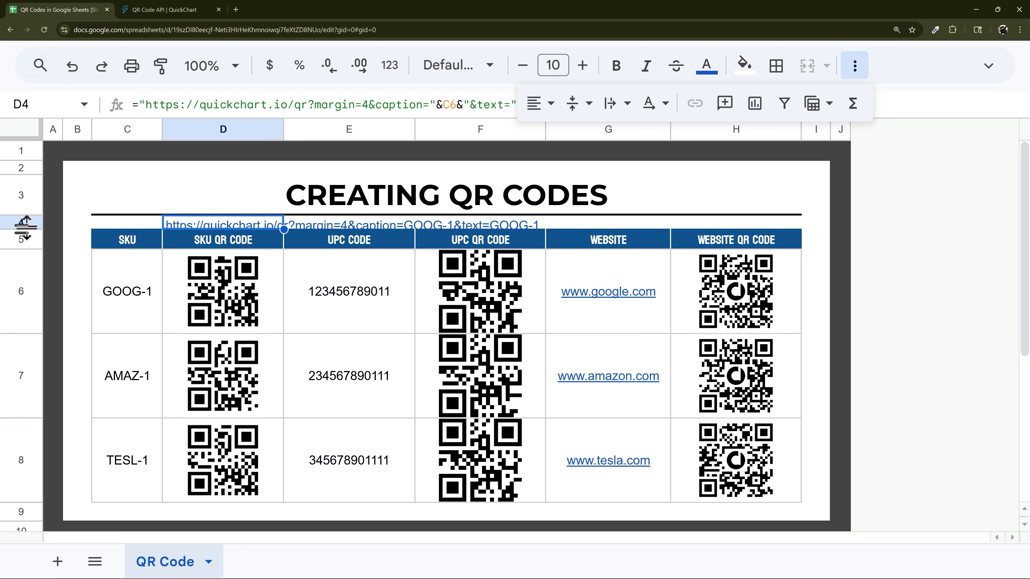
left_click_drag(22, 229, 22, 238)
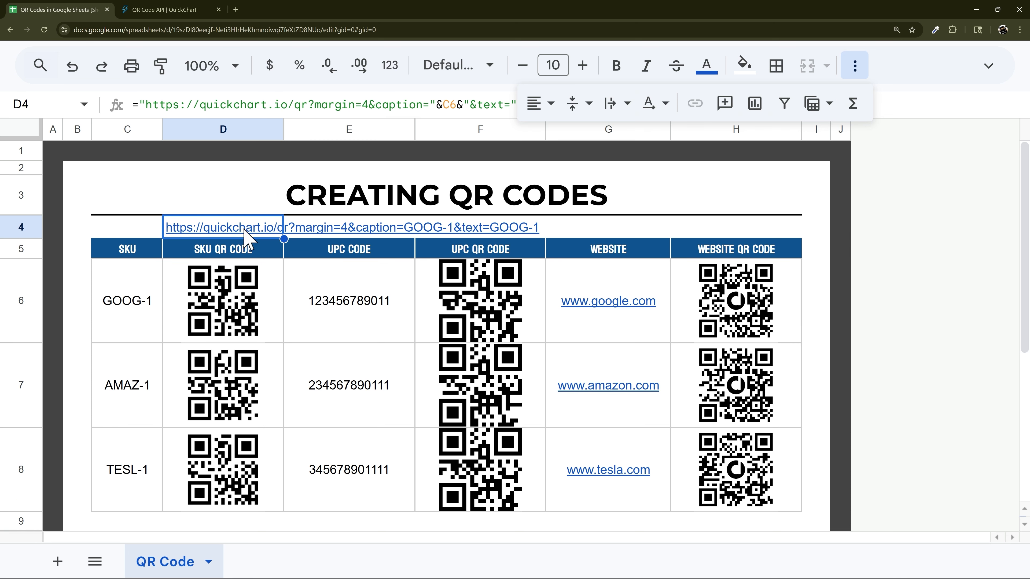
mouse_move(361, 237)
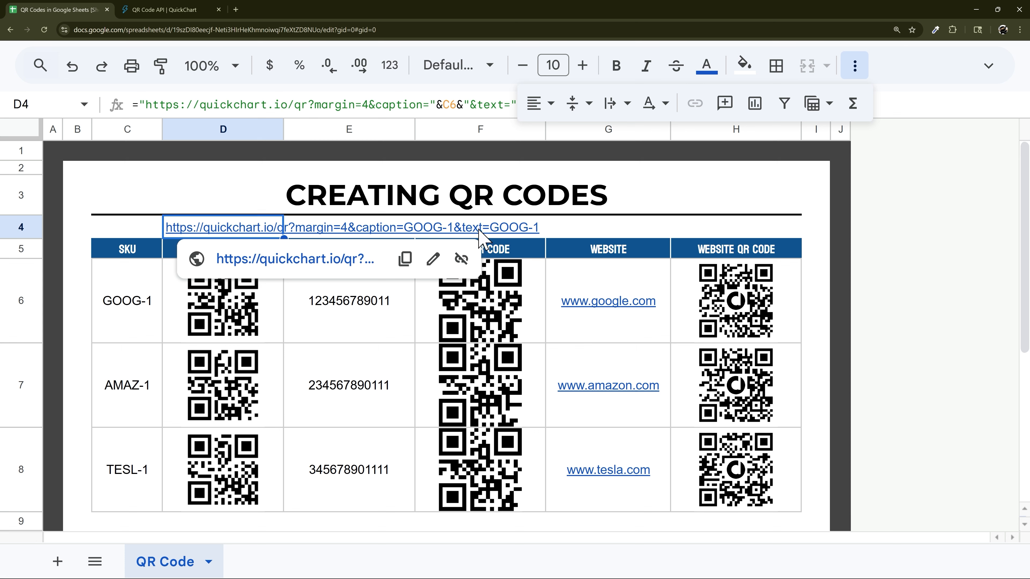
left_click(855, 66)
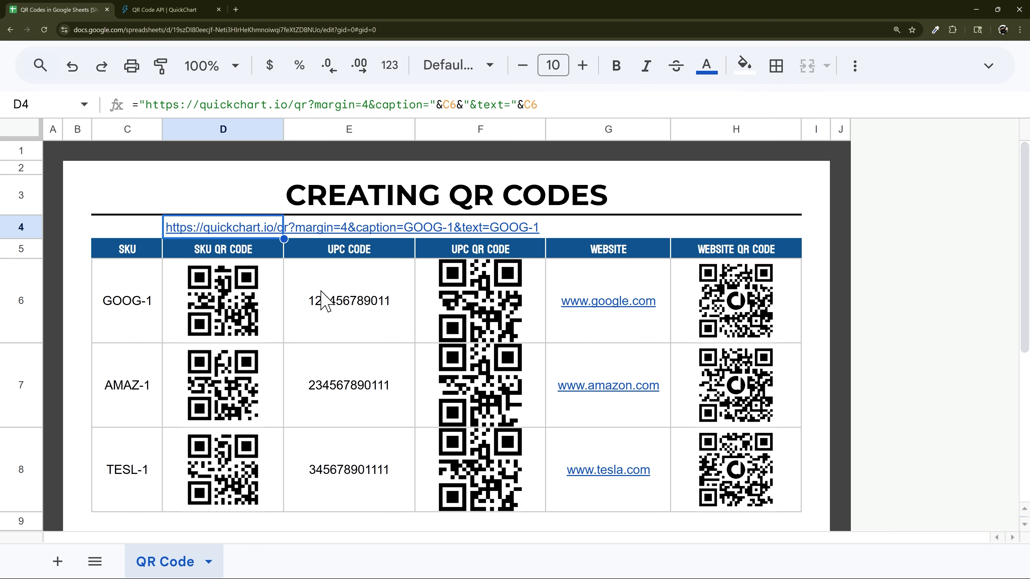
Copy the URL expression from D4's formula, leaving out the equals sign
left_click(255, 296)
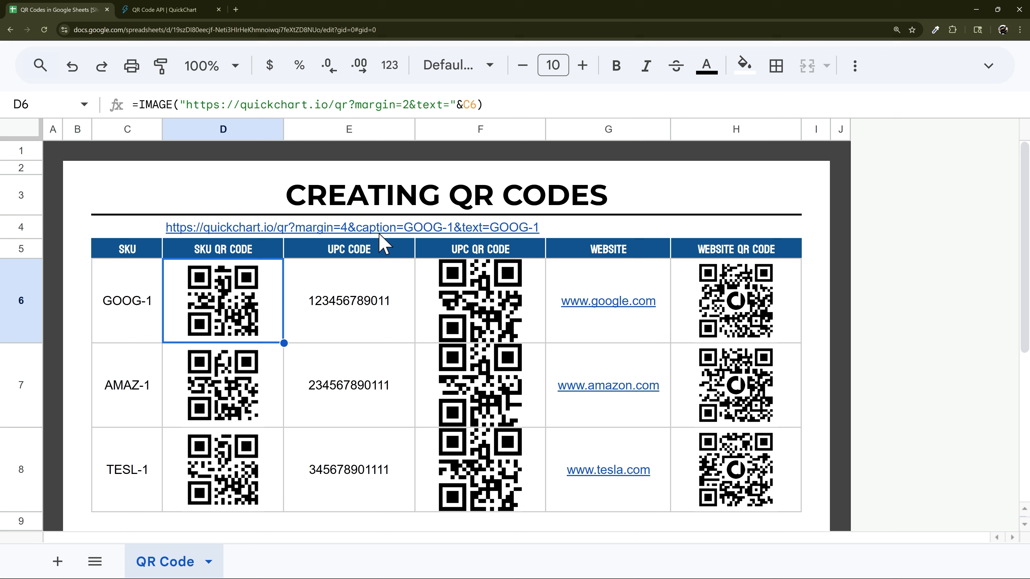
left_click(398, 225)
left_click(237, 227)
left_click(282, 104)
triple_click(282, 104)
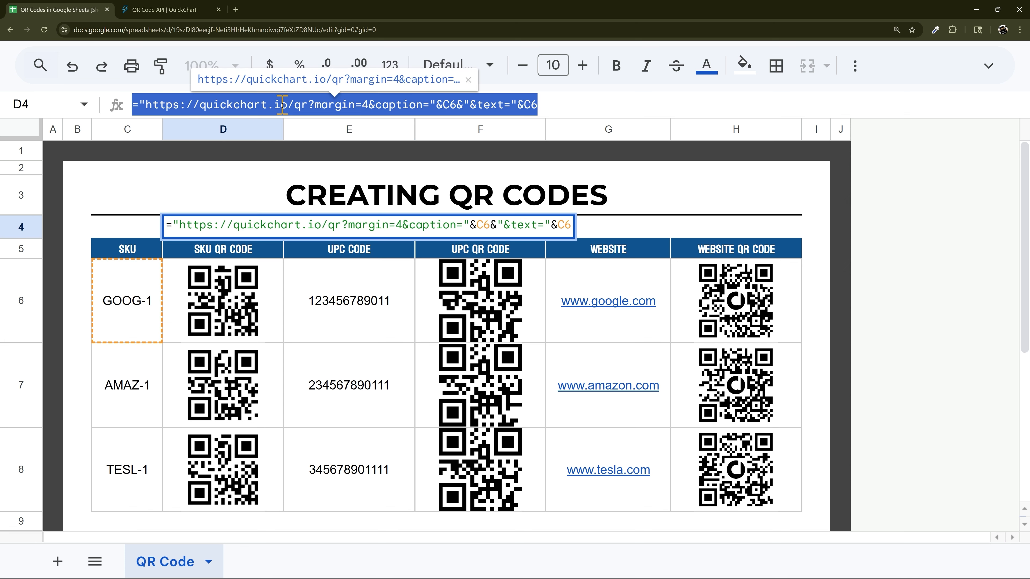
left_click(282, 105)
left_click_drag(560, 105, 141, 95)
key("ctrl+c")
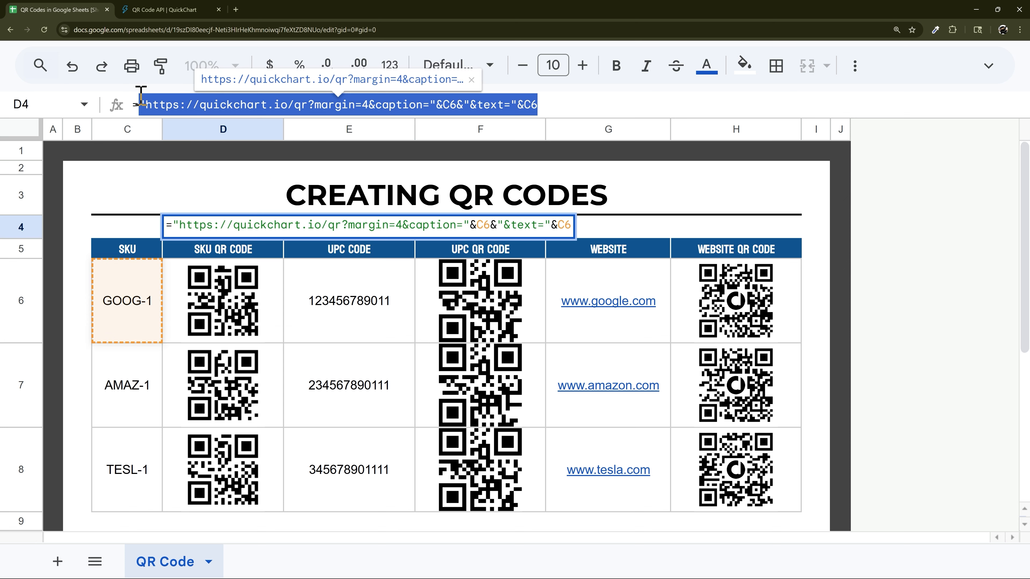
key("Return")
Replace the URL argument in D6's IMAGE formula with the copied expression and fill the formula down through D8
left_click(266, 322)
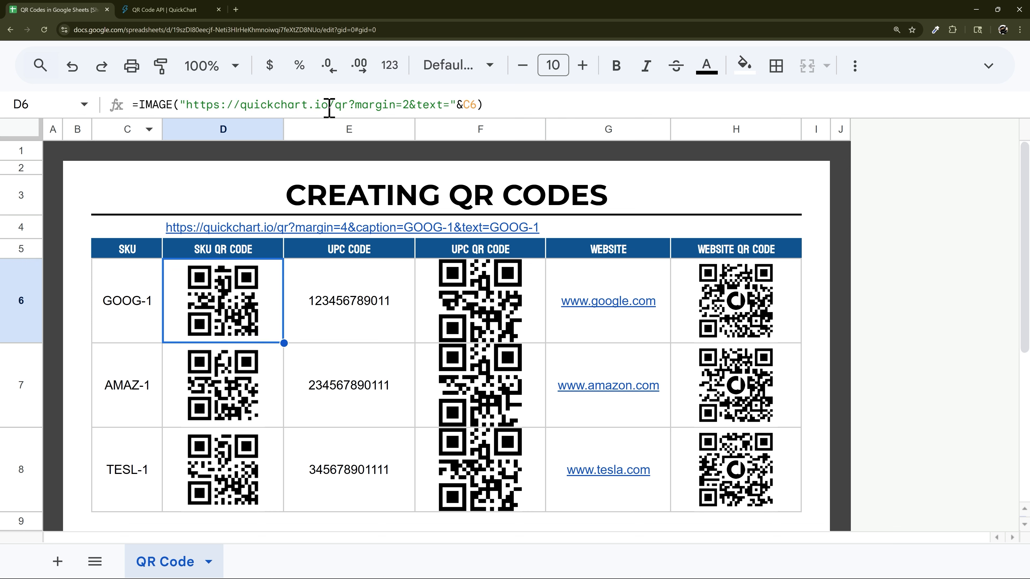
left_click_drag(184, 100, 479, 100)
key("ctrl+v")
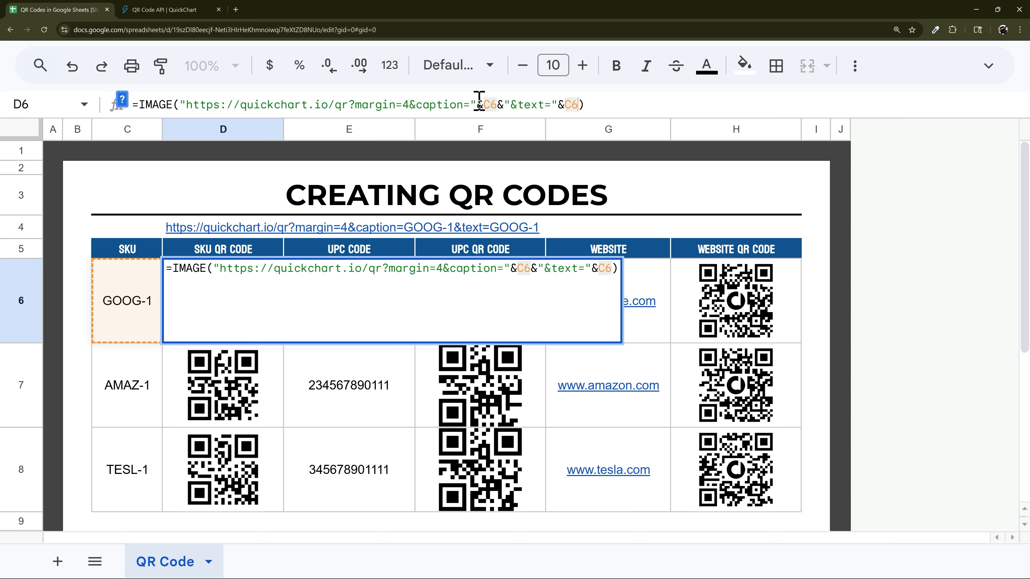
key("Return")
left_click(263, 340)
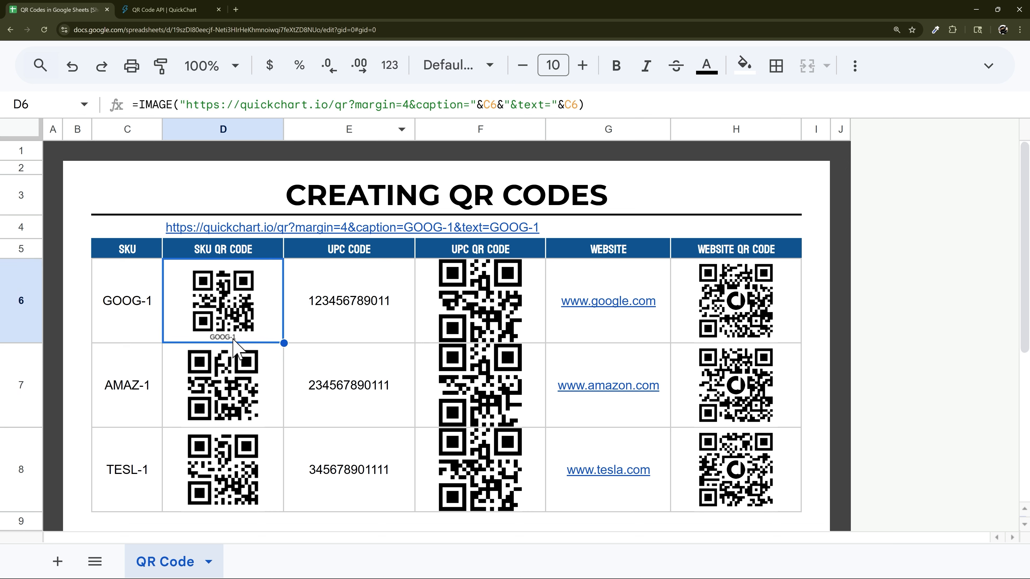
left_click_drag(284, 345, 279, 454)
scroll(267, 391, "down", 1)
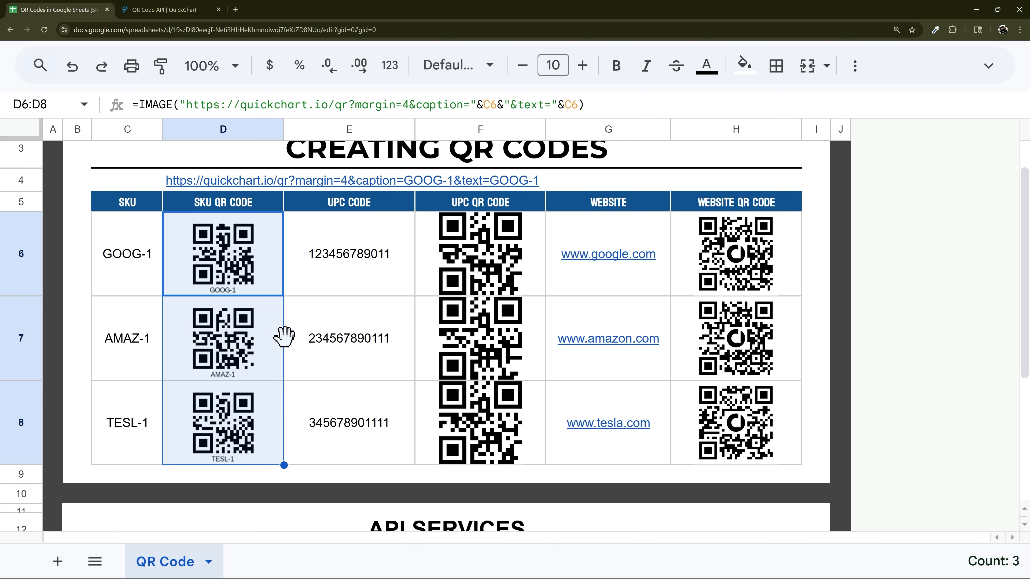
Set the margin parameter in D6's formula to 3 and fill the formula down through D8
left_click(229, 280)
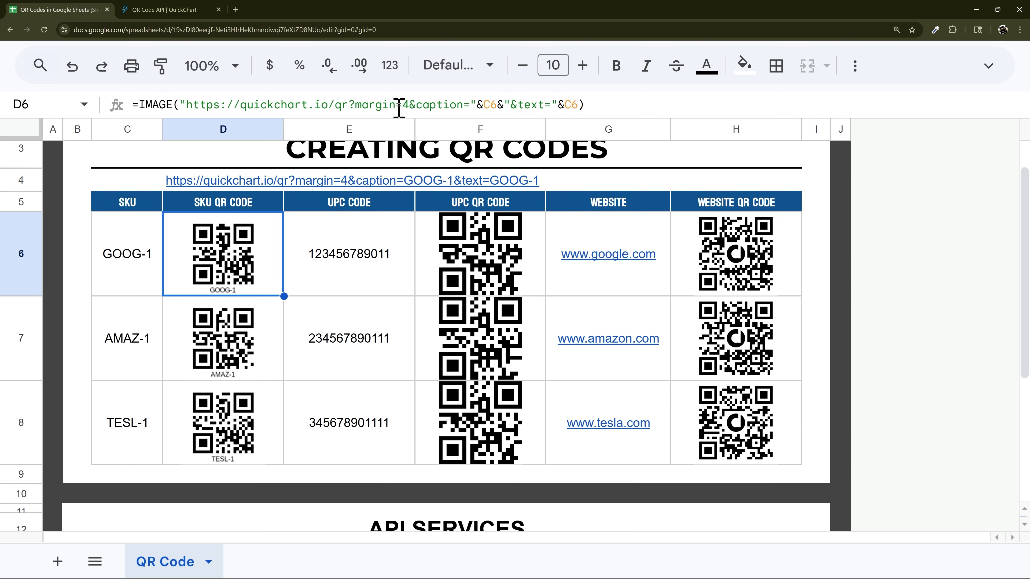
left_click(404, 104)
key("Delete")
type("3")
key("Return")
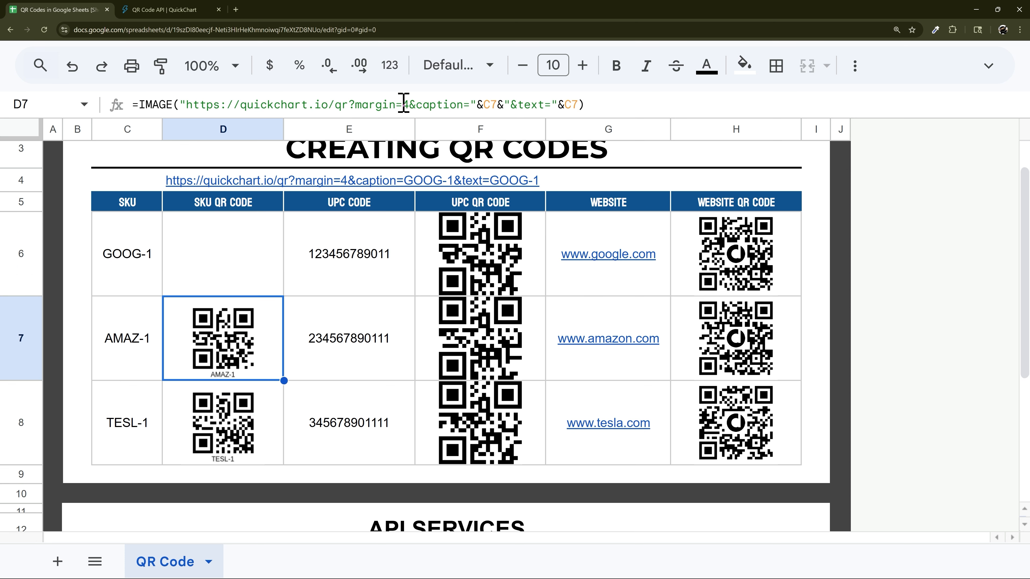
left_click(222, 264)
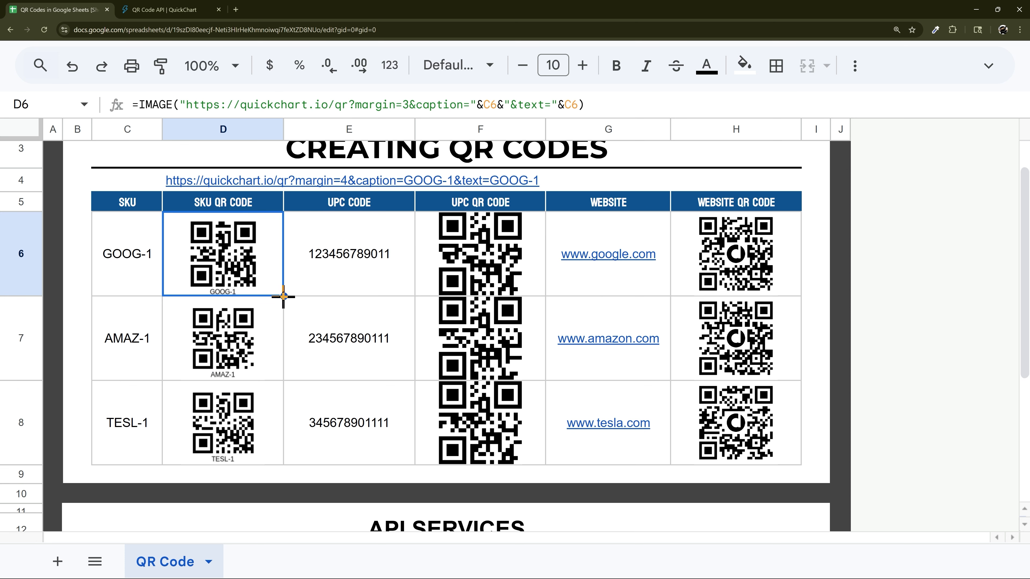
left_click_drag(283, 297, 269, 428)
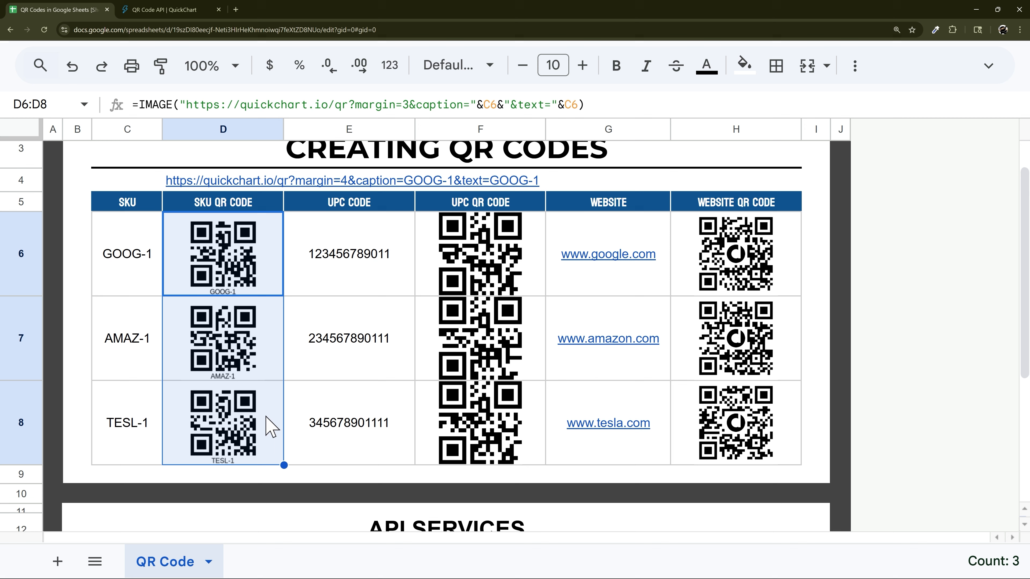
Clear the helper URL formula from D4
scroll(270, 426, "up", 2)
left_click(246, 230)
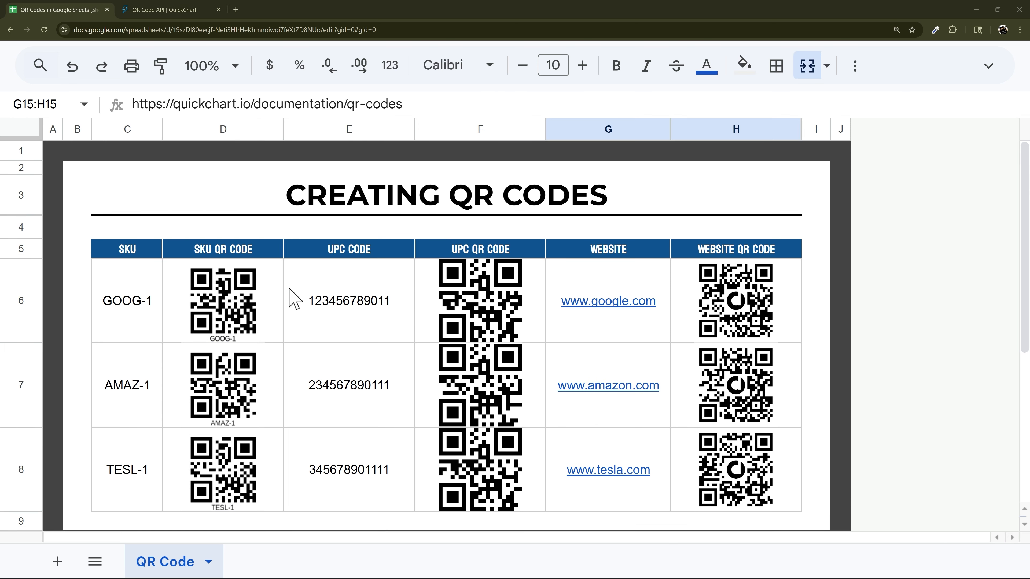
left_click(569, 306)
From the API Services table, open the Dub QR code documentation in place of the QuickChart page and look up the margin parameter
scroll(703, 319, "down", 3)
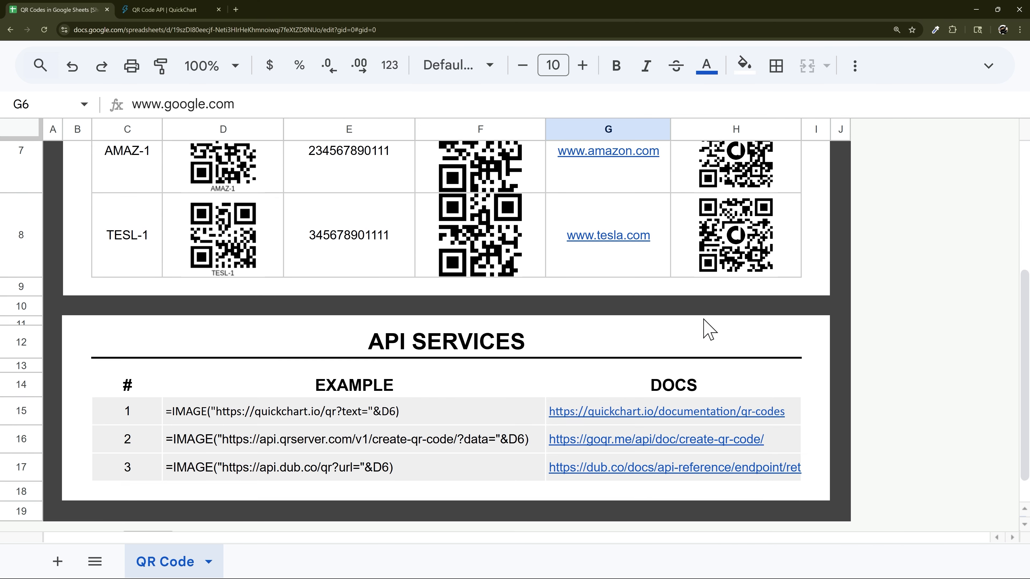
left_click_drag(730, 208, 736, 145)
scroll(631, 433, "down", 1)
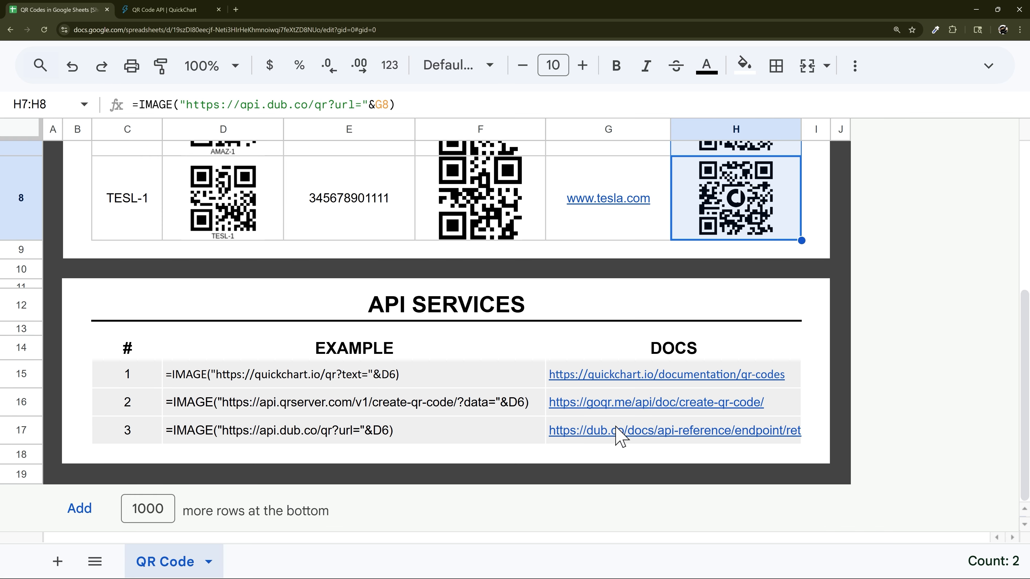
left_click(619, 433)
left_click(654, 466)
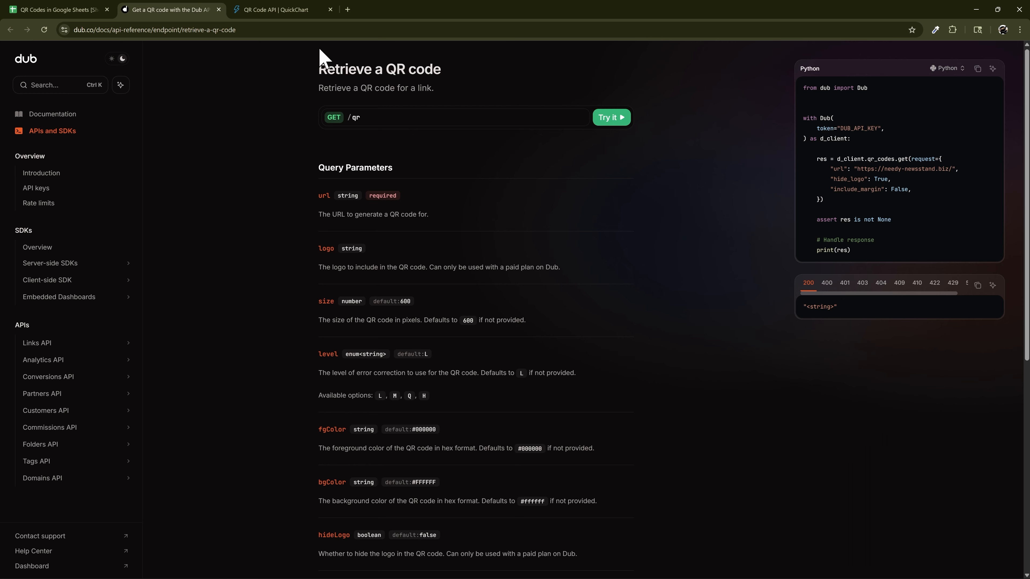
left_click(330, 9)
left_click_drag(262, 167, 510, 290)
scroll(288, 278, "down", 5)
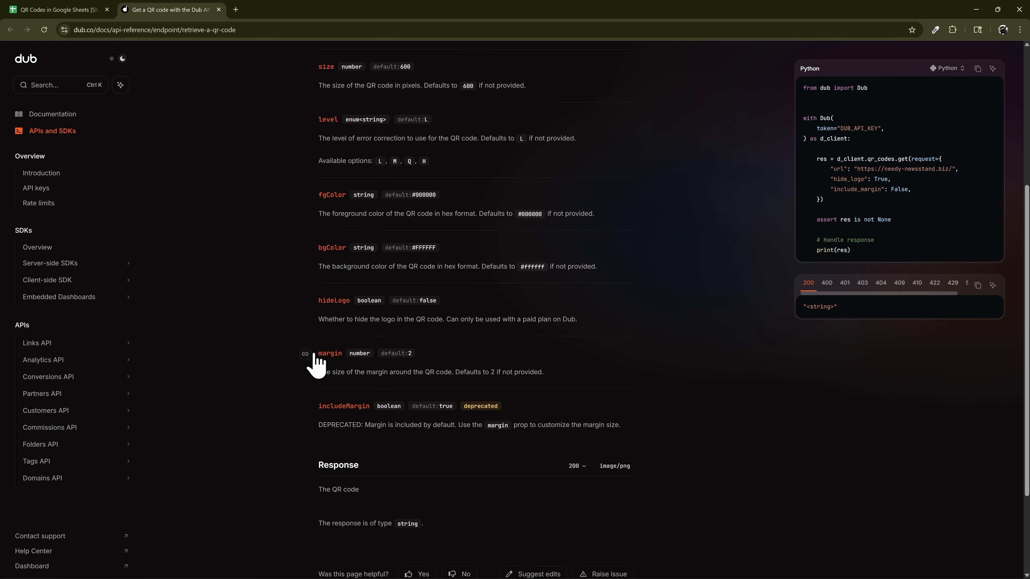
Back in the spreadsheet, add margin=4& before url= in H6's IMAGE formula
left_click(66, 10)
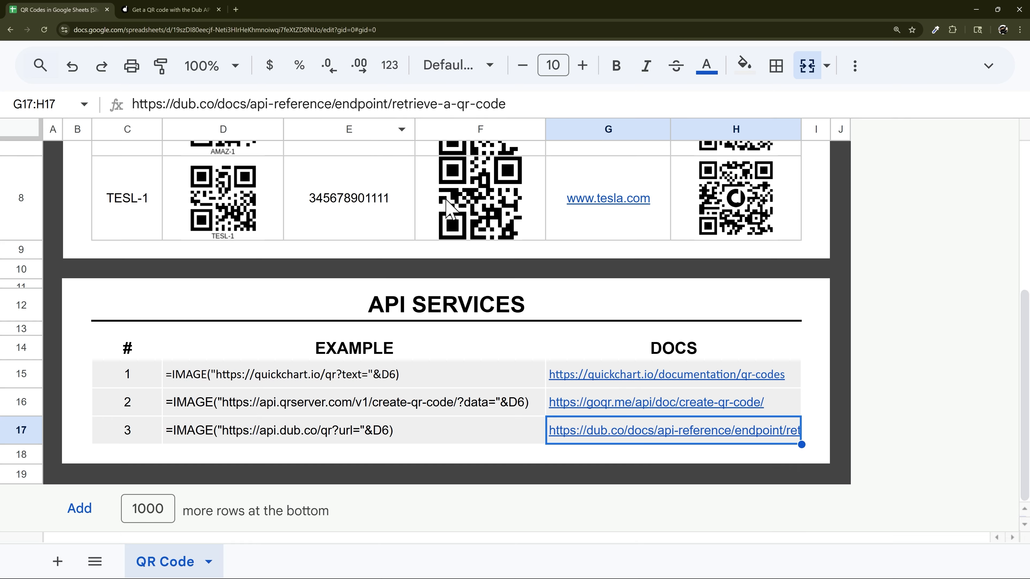
scroll(449, 207, "up", 5)
left_click(679, 250)
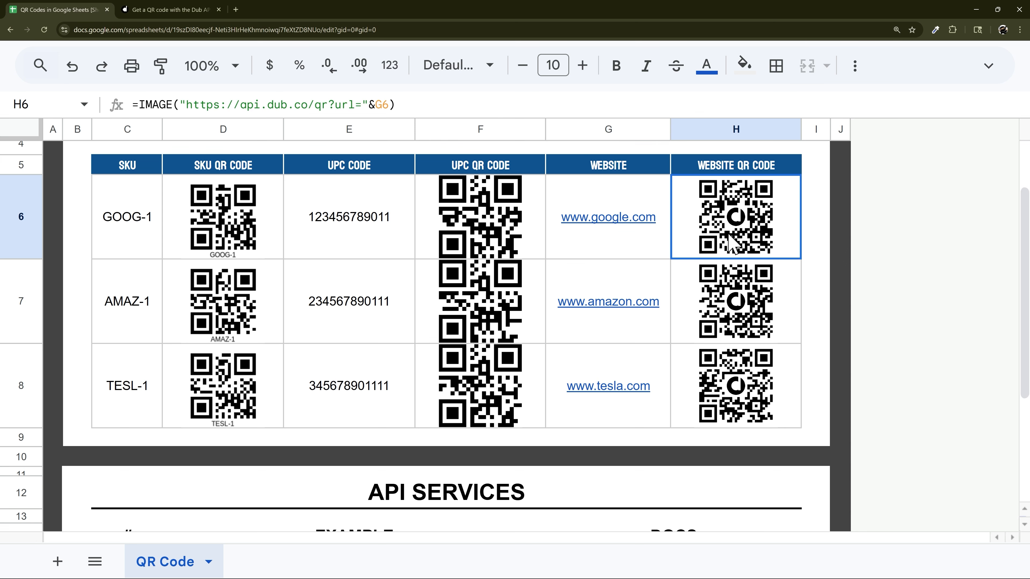
left_click(338, 106)
type("margin")
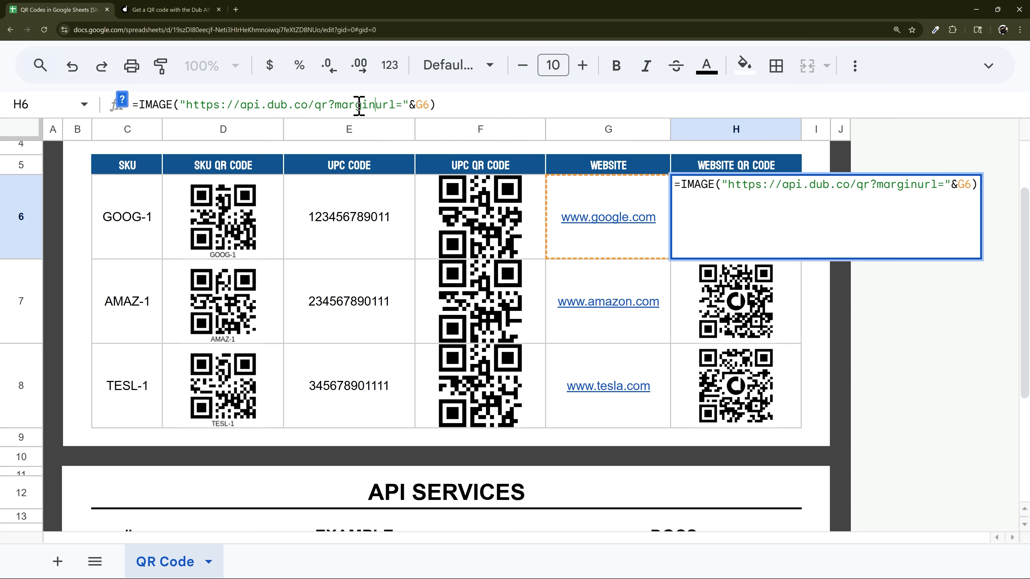
type("=4")
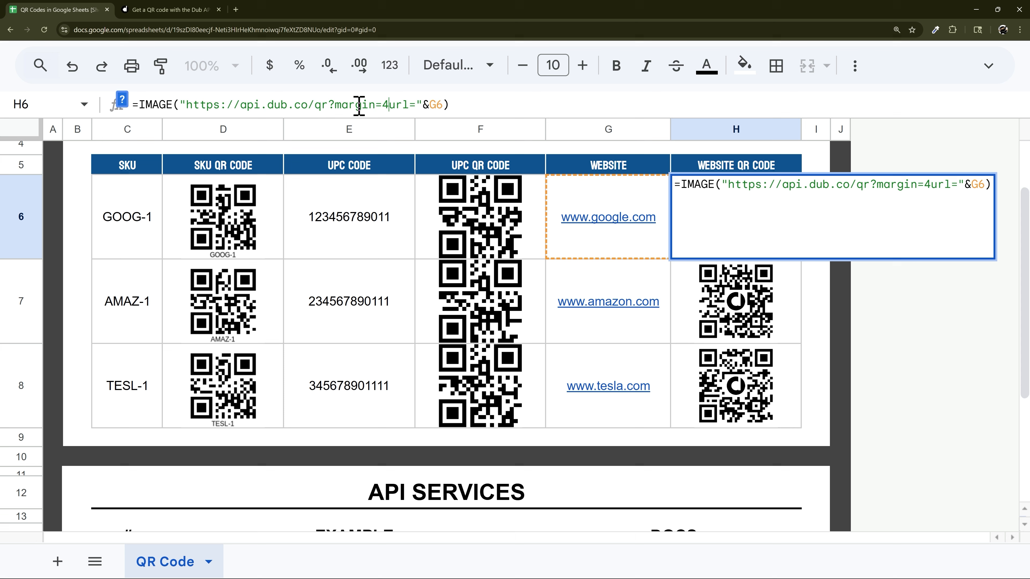
type("&")
key("Return")
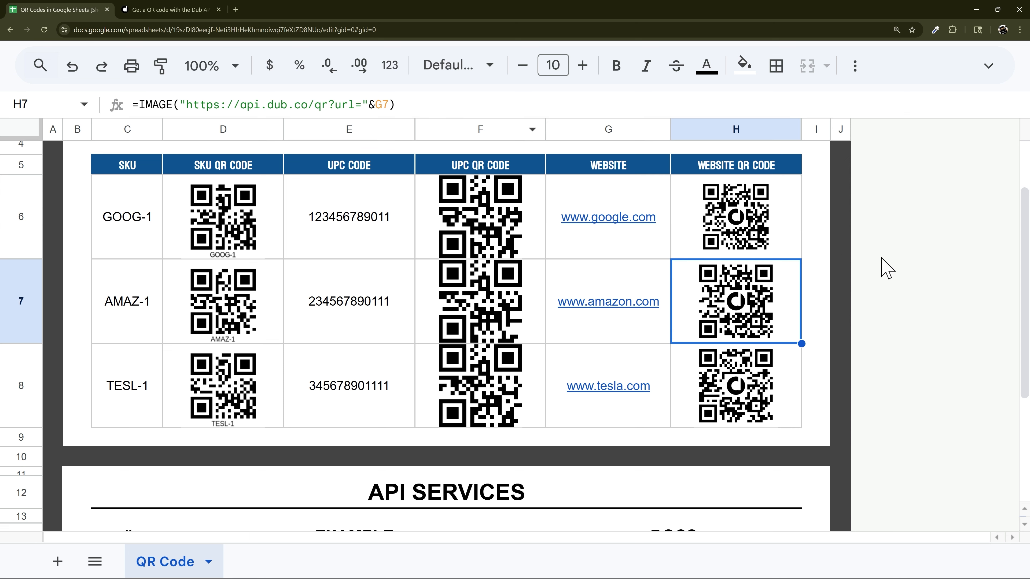
left_click(769, 239)
Check the hideLogo parameter's description in the Dub documentation and return to the spreadsheet
left_click(183, 11)
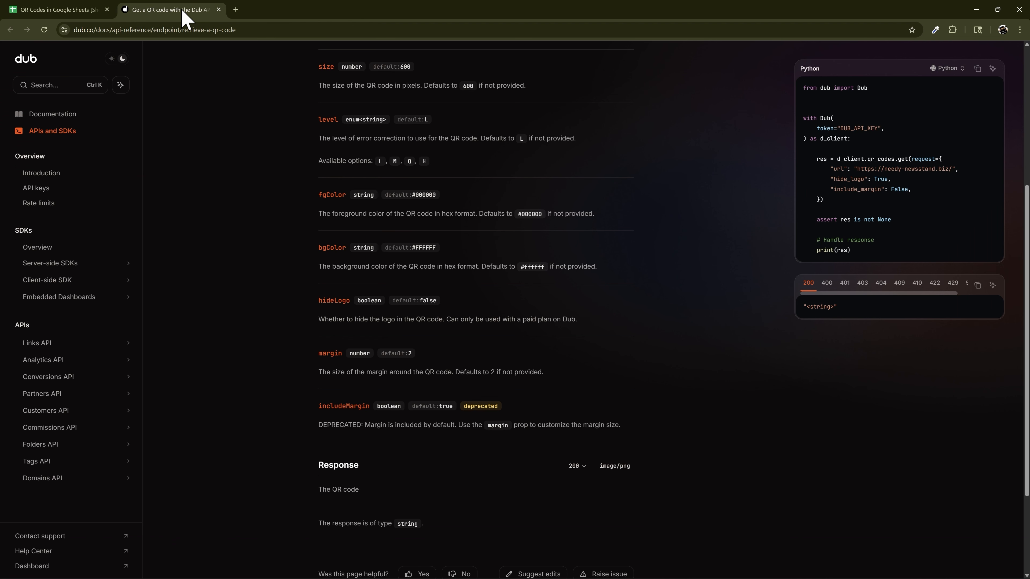
left_click_drag(325, 319, 578, 320)
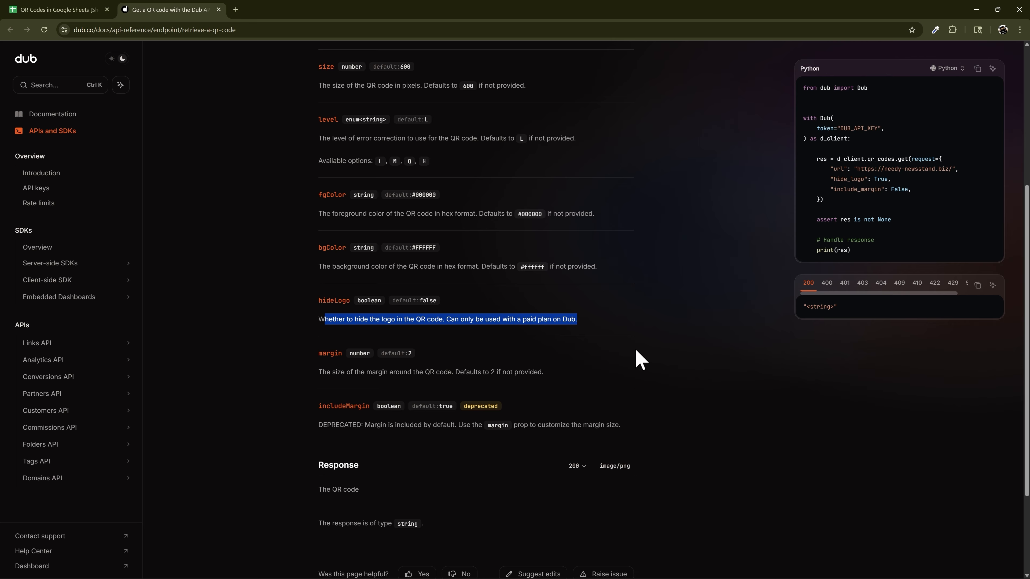
scroll(636, 351, "up", 5)
left_click(24, 10)
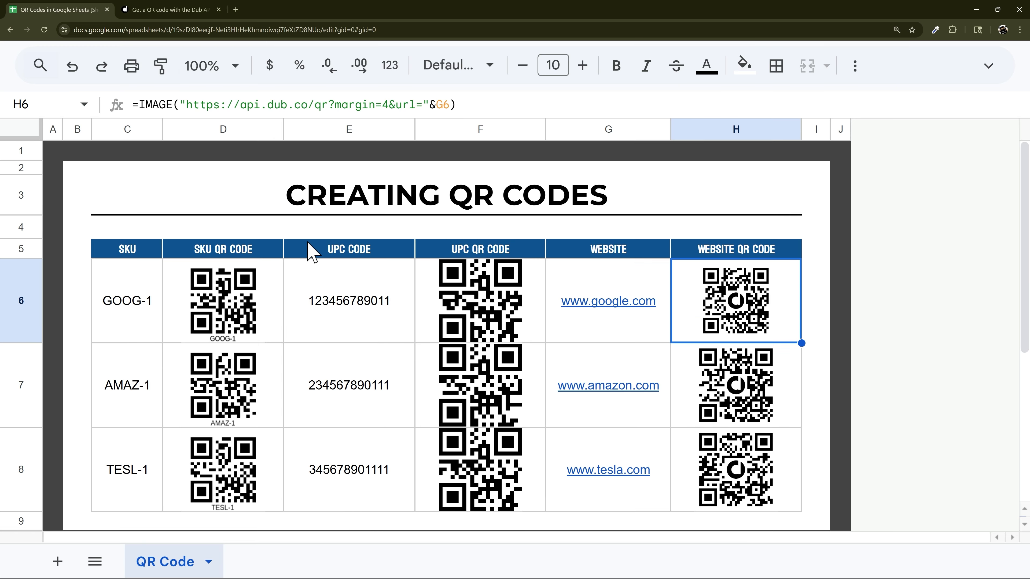